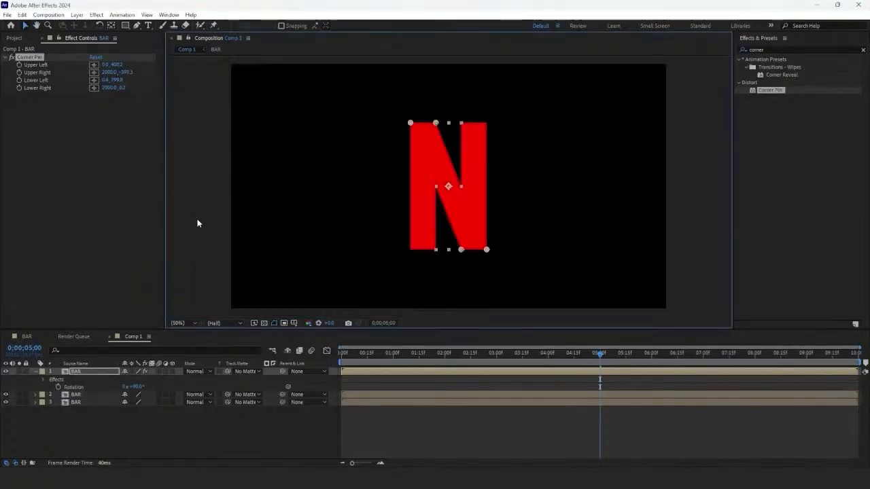
- Apply the Exposure effect to the bottom BAR layer and set its master Exposure to -1.5
click(197, 224)
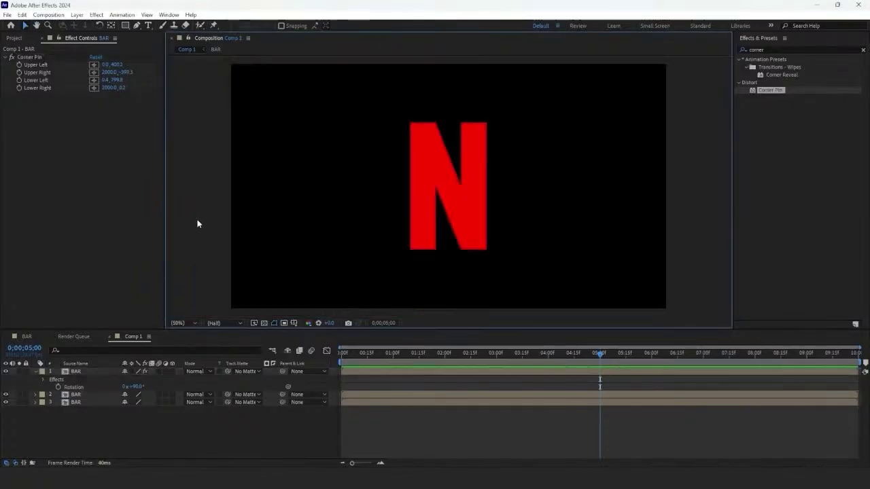
click(75, 403)
click(802, 50)
text(exposure)
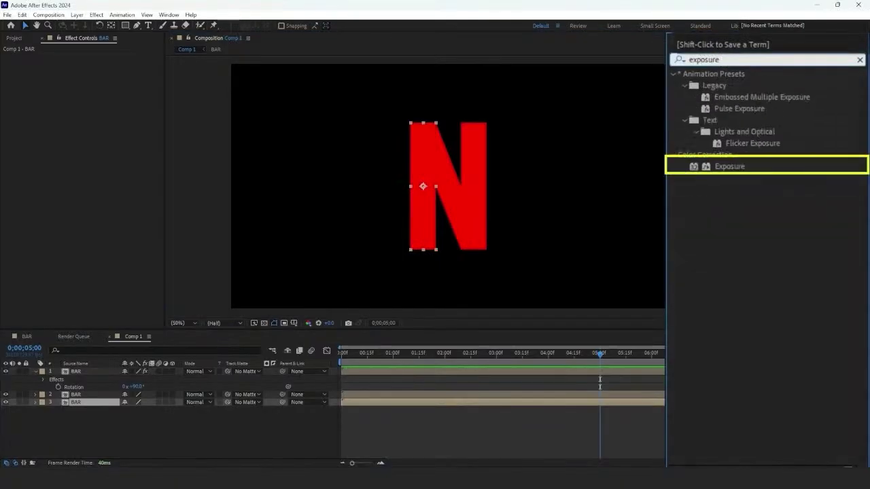
double_click(776, 121)
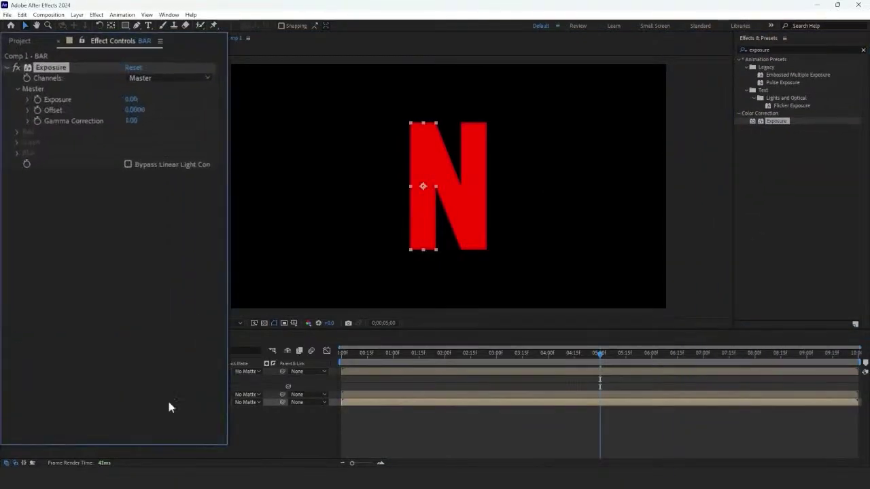
click(140, 105)
text(1.5)
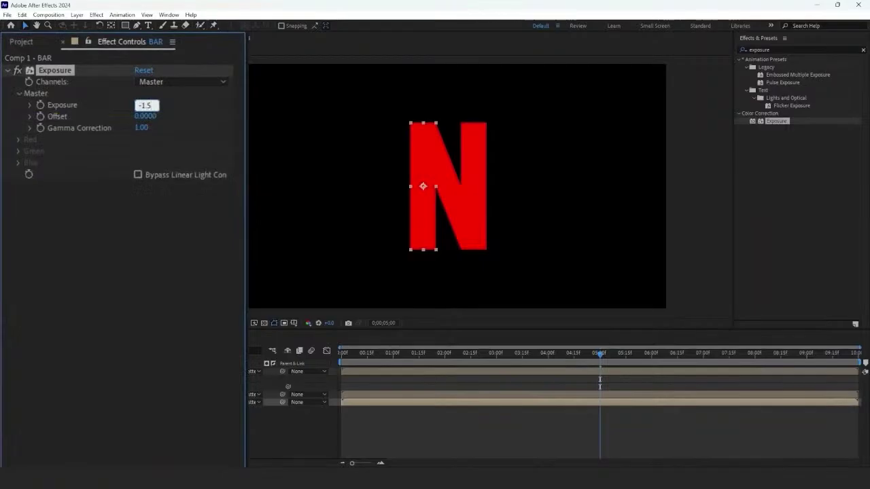
key(Return)
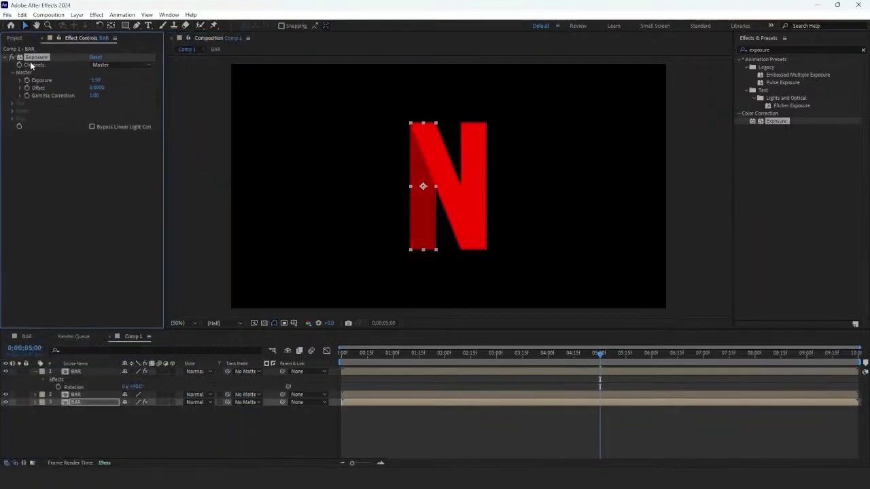
- Copy the Exposure effect from the bottom BAR layer onto the second BAR layer
key(ctrl+c)
click(85, 395)
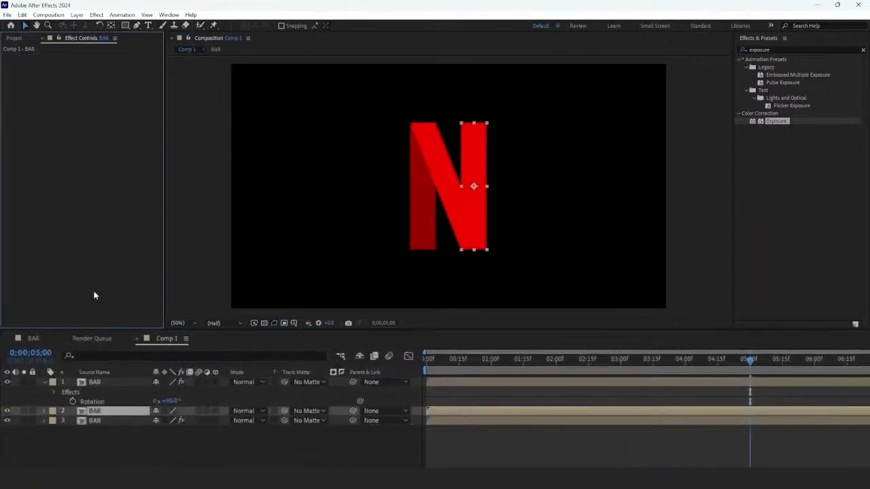
key(ctrl+v)
- Stagger the bars so the top BAR layer starts at 01:00 and the second BAR layer at 02:00
drag(474, 373, 512, 387)
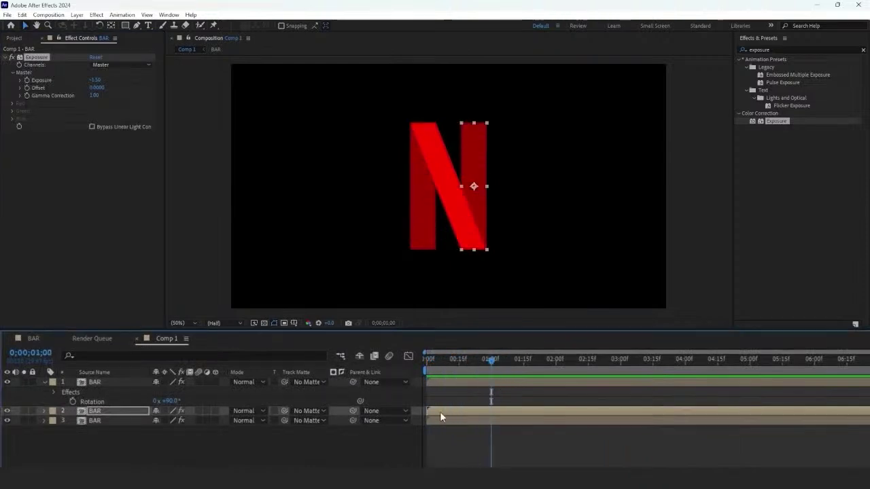
drag(439, 379, 492, 381)
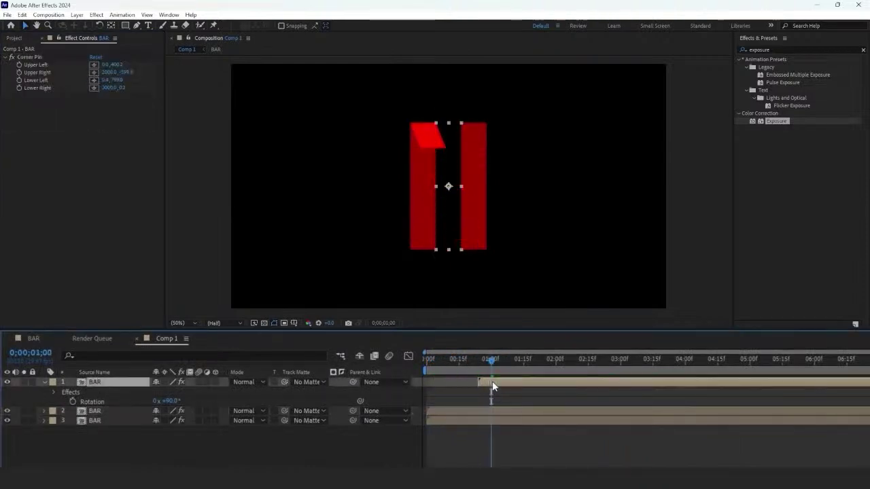
click(556, 359)
drag(480, 411, 576, 416)
- Enable time remapping on the second BAR layer
drag(555, 366, 740, 392)
right_click(743, 412)
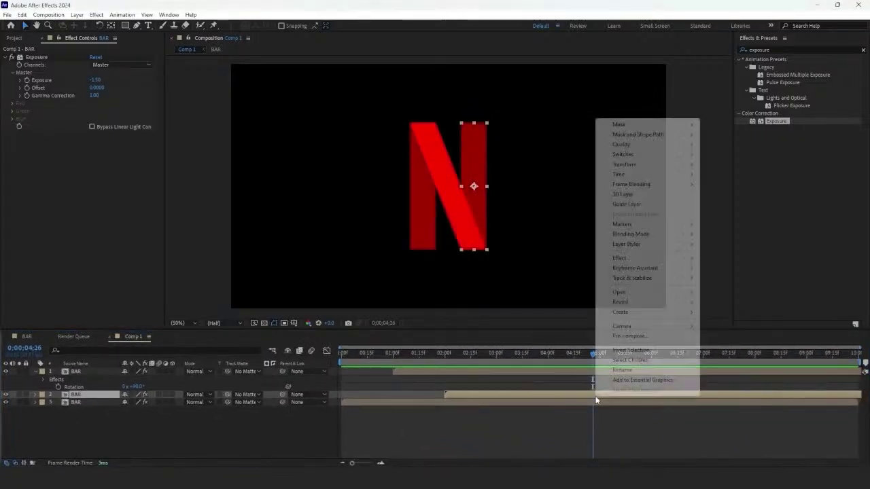
mouse_move(653, 174)
click(709, 172)
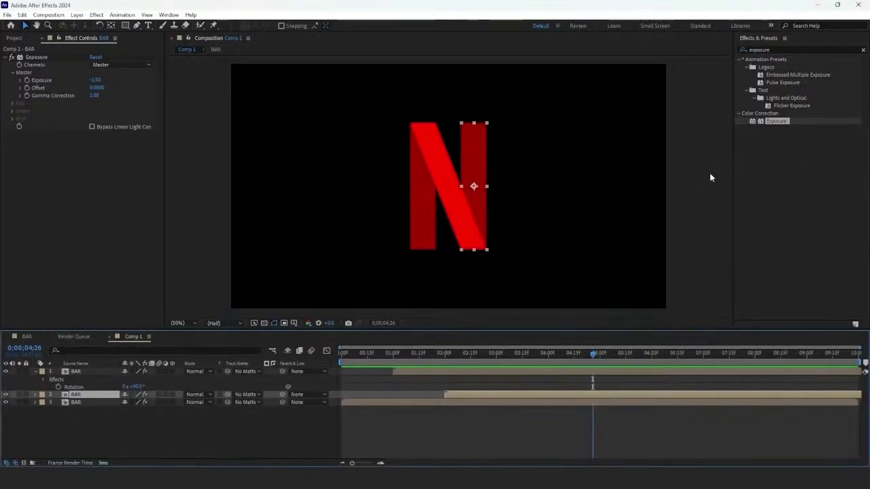
drag(603, 365, 768, 368)
key(alt+shift+t)
- Enable time remapping on the top BAR layer and add extra Time Remap keyframes to it
drag(517, 366, 719, 364)
click(463, 372)
right_click(463, 372)
mouse_move(485, 150)
click(583, 150)
click(11, 379)
click(12, 379)
- Retime the last two Time Remap keyframes to about 04:15 and 05:26 on the top BAR, and about 04:01 and 05:10 on the second
drag(631, 354, 718, 412)
drag(652, 409, 575, 410)
drag(601, 355, 626, 364)
drag(679, 377, 568, 414)
drag(643, 411, 630, 410)
drag(575, 354, 615, 382)
drag(564, 410, 571, 411)
drag(586, 355, 576, 381)
drag(549, 355, 548, 401)
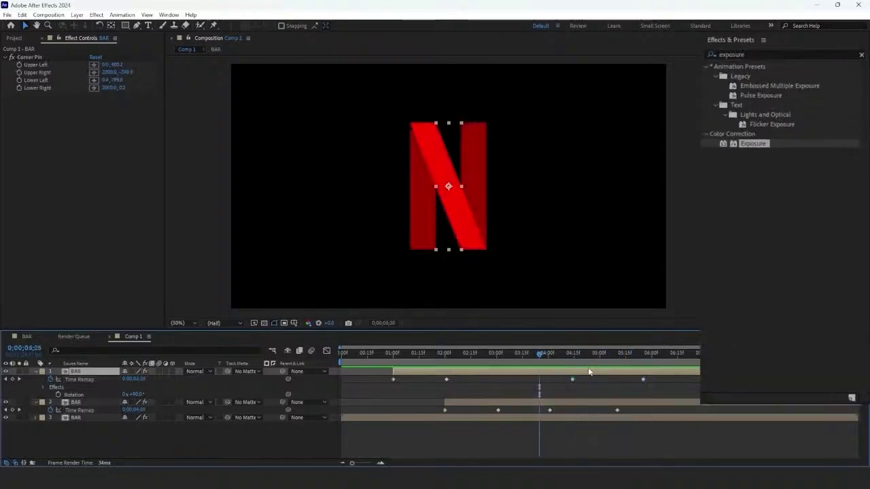
- Apply a Drop Shadow effect to the top BAR layer and set its Softness to 120
click(719, 59)
text(drop shadow)
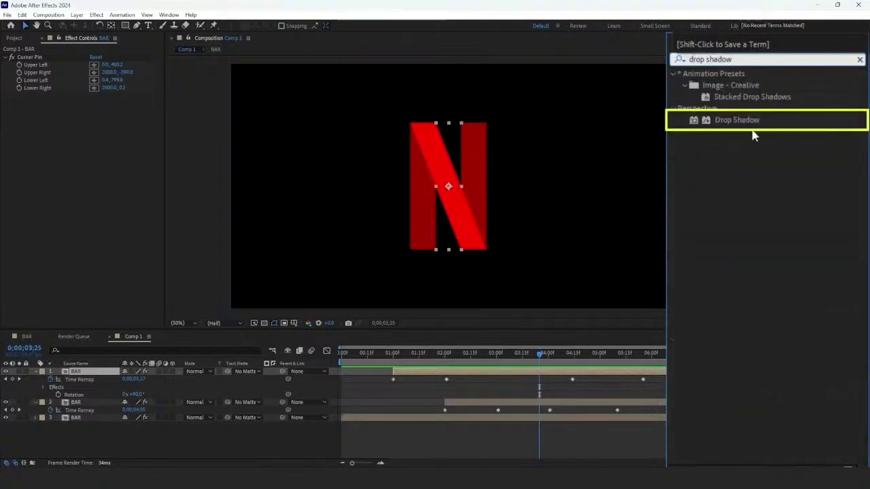
drag(782, 91, 544, 372)
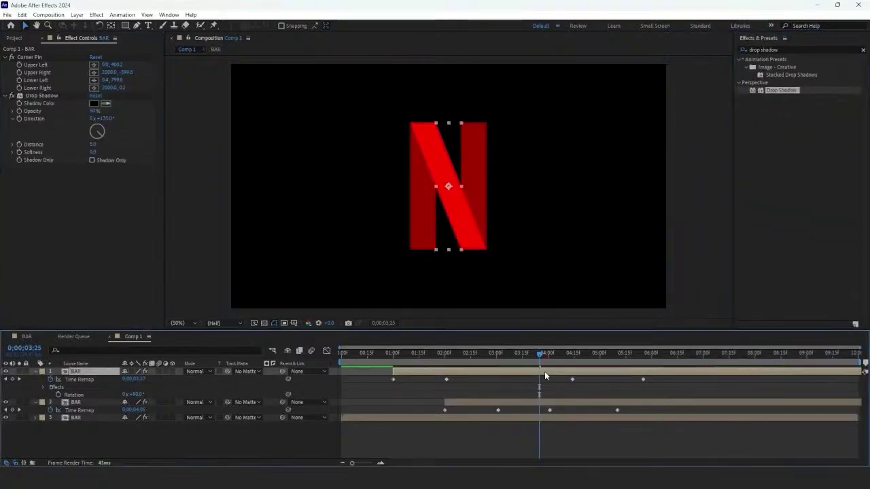
click(93, 152)
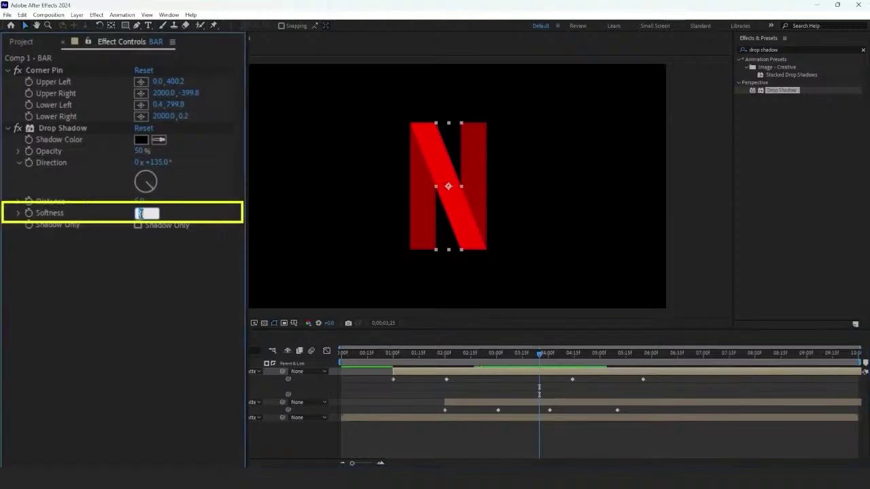
text(120)
key(Return)
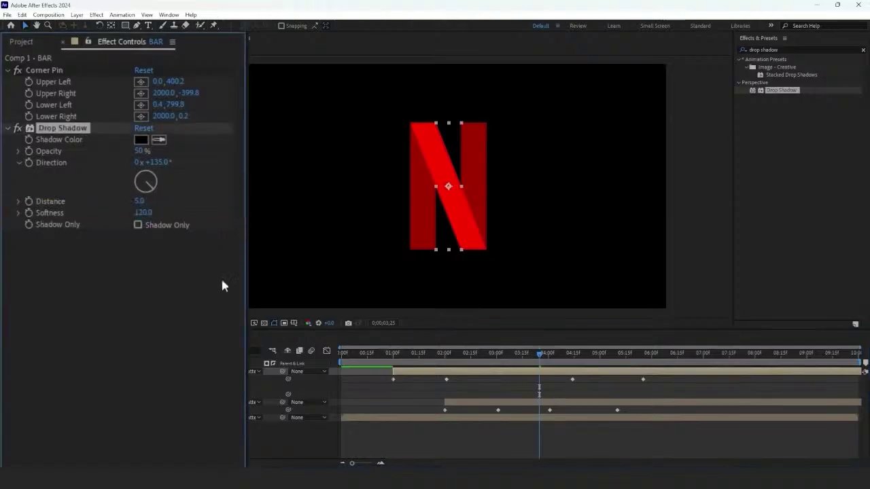
- Duplicate the top BAR layer and raise the Drop Shadow Softness on the lower copy to 199
click(400, 373)
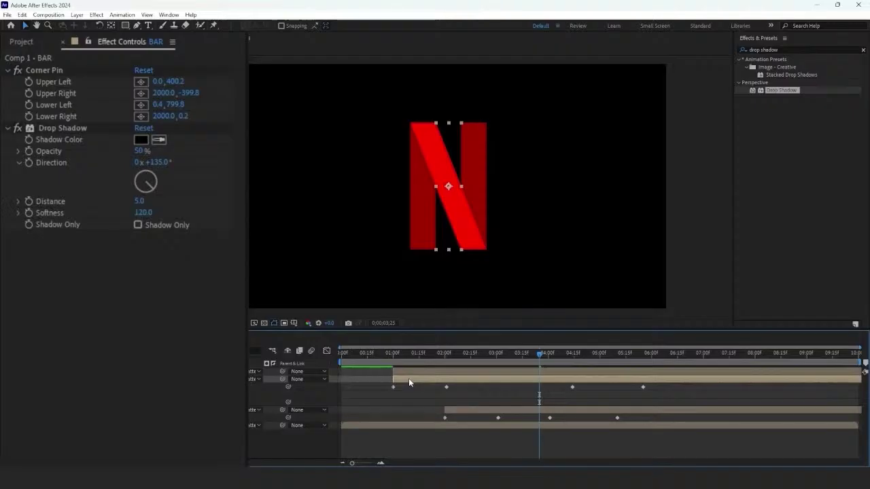
drag(147, 215, 171, 216)
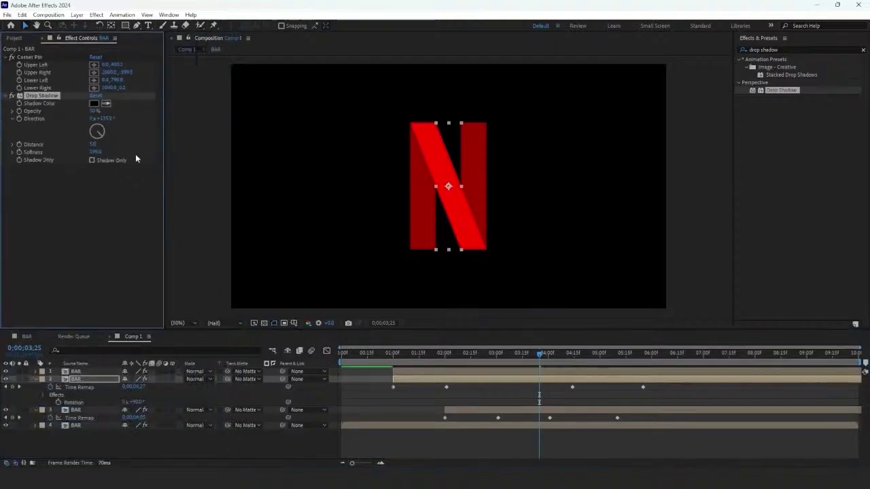
- Draw a wide elliptical mask over the middle of the N on the lower diagonal BAR copy and set Mask Feather to 19 pixels
key(q)
key(q)
drag(361, 144, 533, 227)
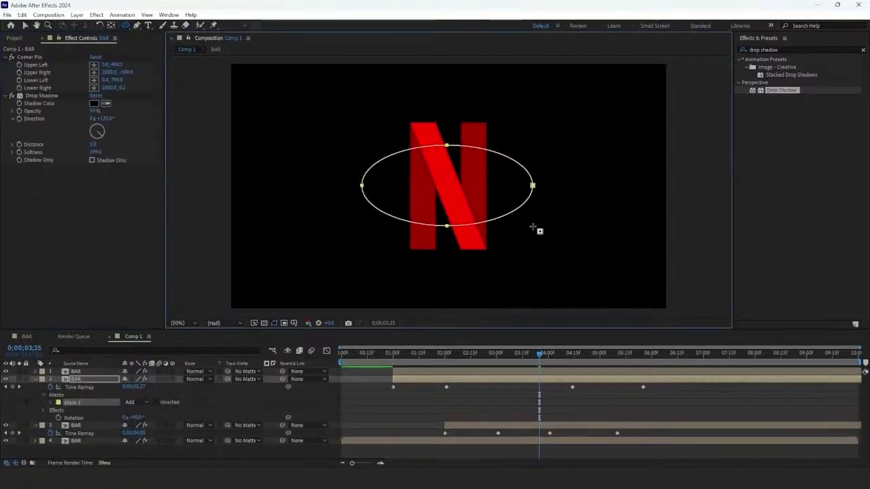
click(50, 403)
drag(142, 418, 156, 419)
click(421, 405)
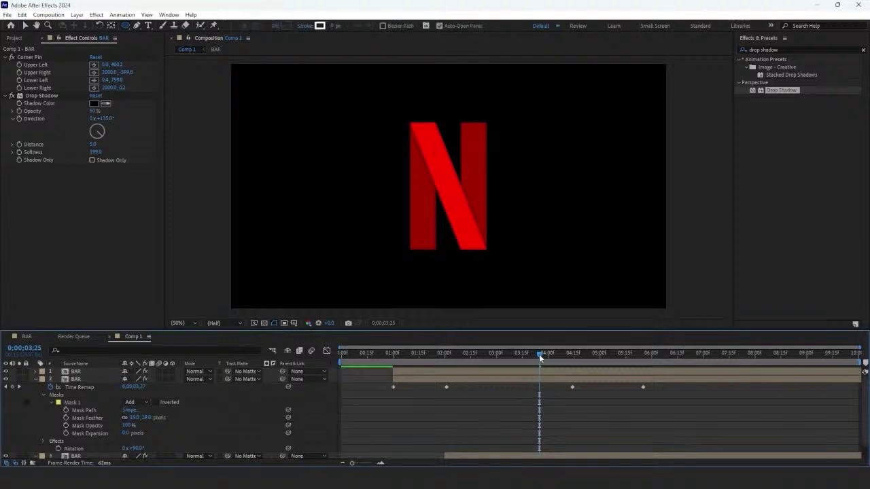
- Preview the animation from the beginning and return the playhead to 0;00;04;00
drag(540, 355, 341, 356)
key(space)
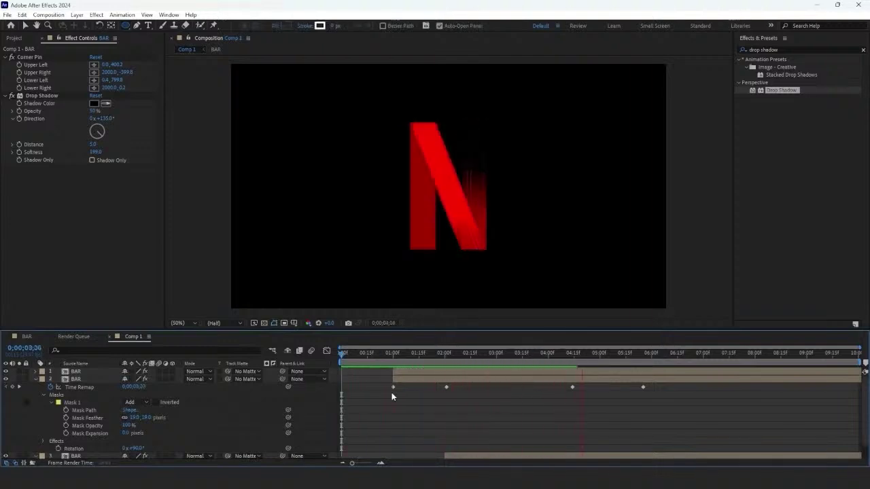
click(548, 354)
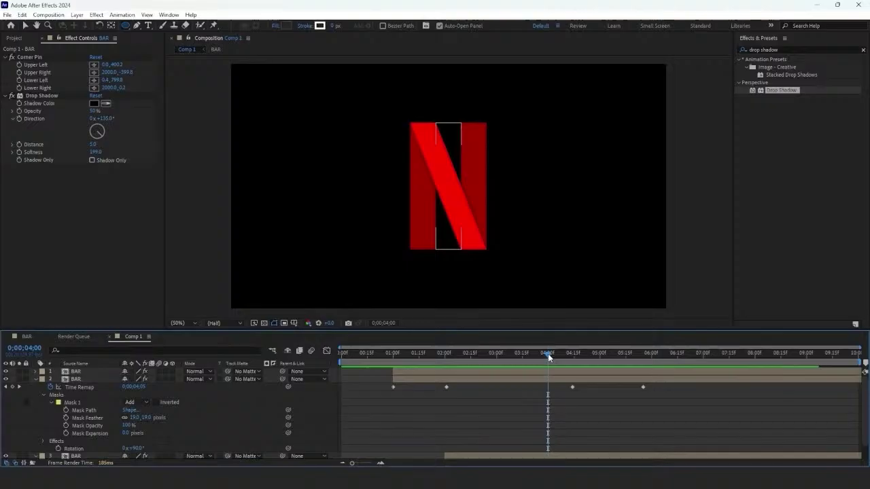
- Create a frame-filling ellipse shape layer and move it down so its upper arc cuts the base of the N
double_click(126, 26)
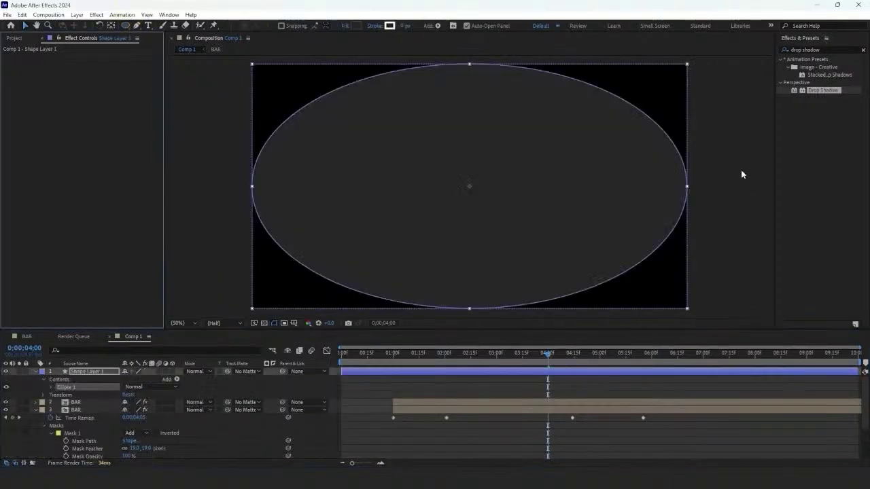
drag(470, 106, 467, 264)
scroll(467, 264, up, 2)
click(183, 323)
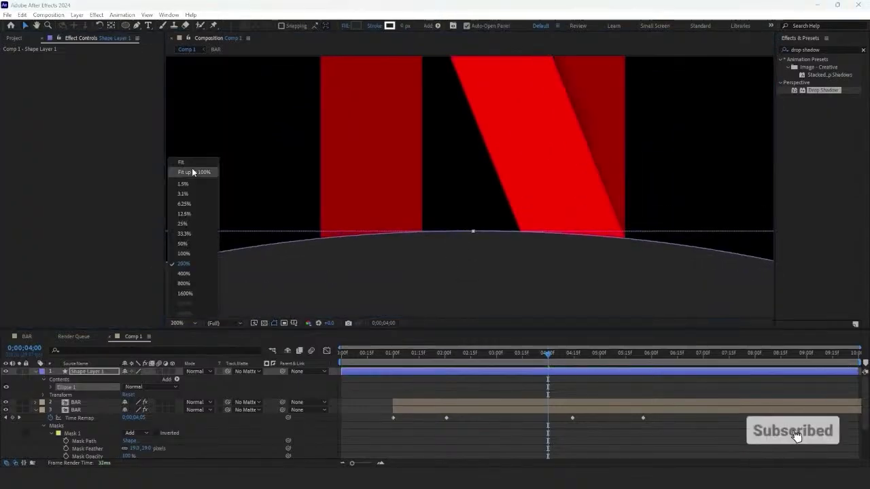
click(196, 171)
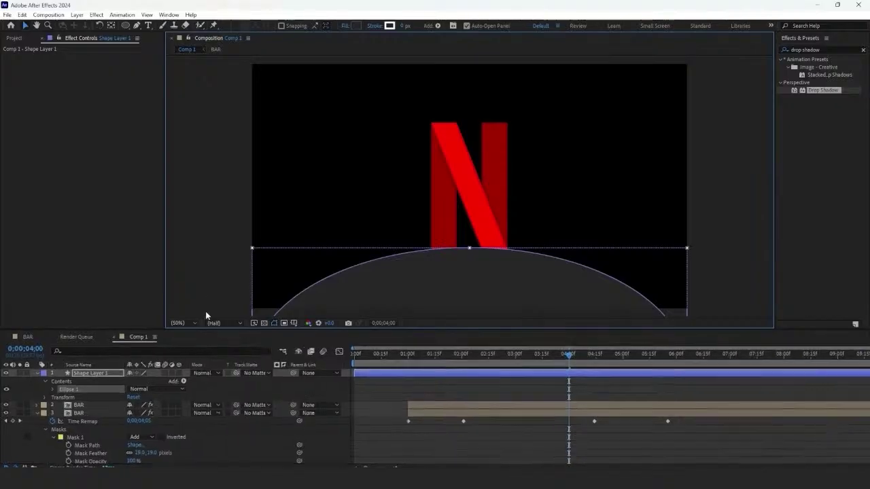
- Set the ellipse shape layer's blending mode to Silhouette Alpha and collapse the layer properties
click(197, 371)
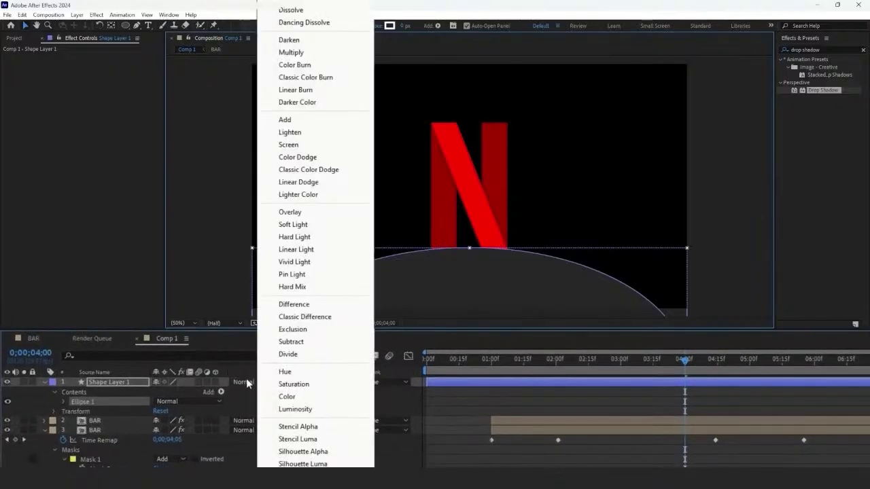
click(306, 452)
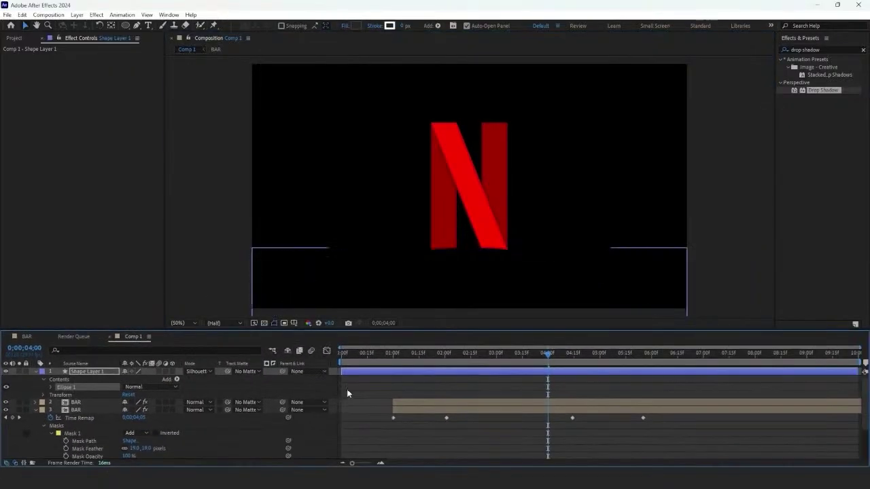
key(ctrl+grave)
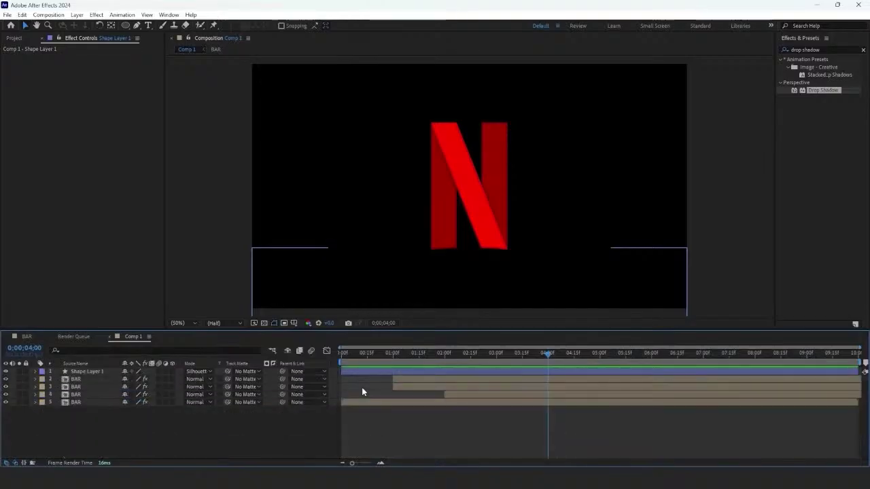
- Add a 50mm two-node camera and make the shape layer and all BAR layers 3D
click(316, 417)
right_click(291, 433)
mouse_move(247, 313)
click(333, 347)
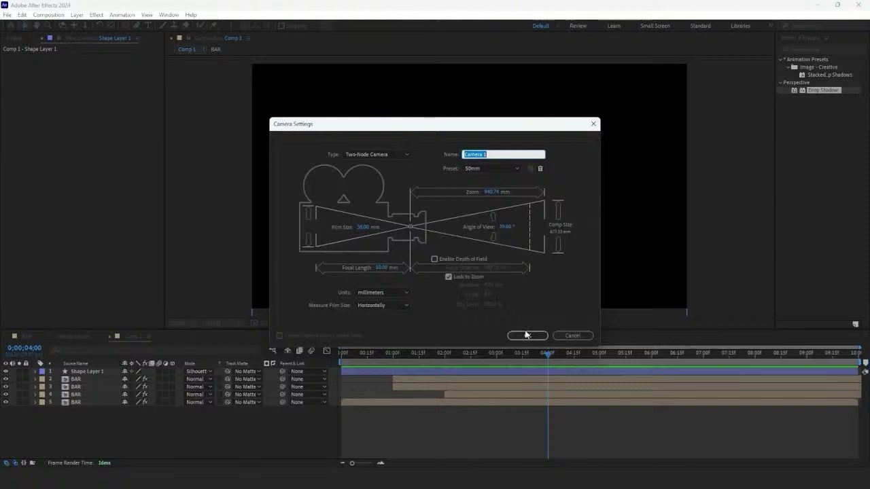
click(528, 336)
click(513, 278)
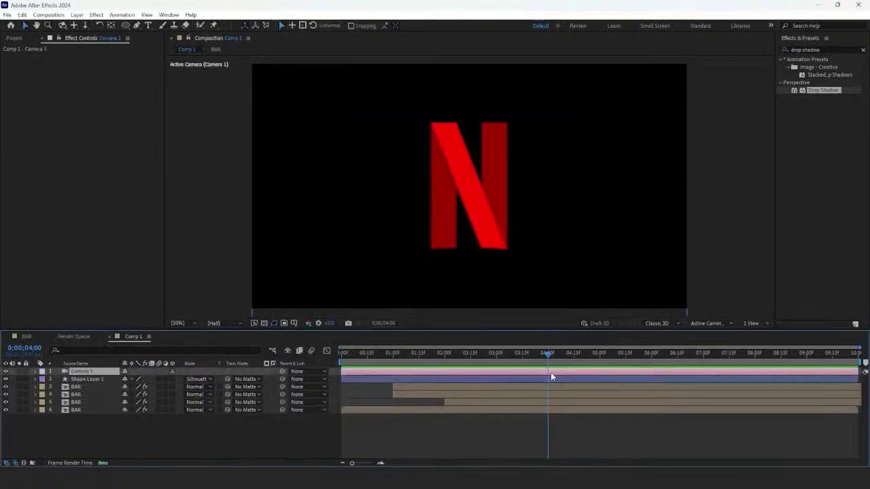
drag(172, 379, 172, 410)
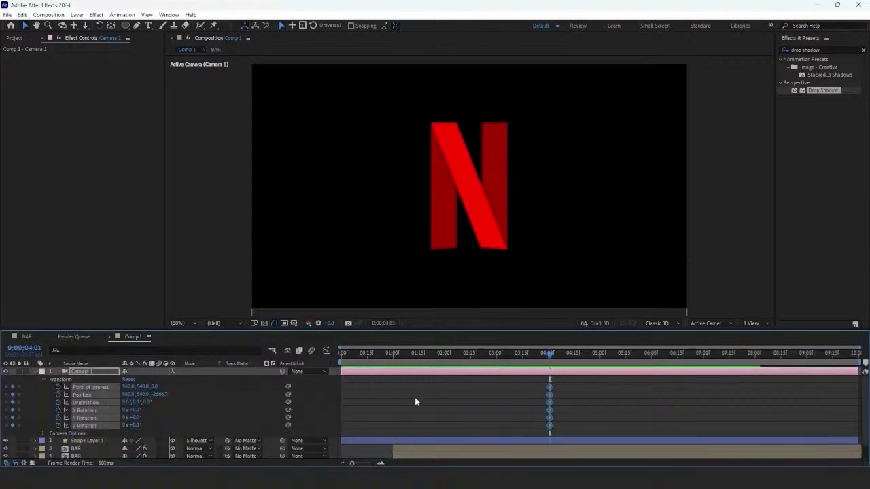
- Keyframe the camera's transform, dollied slightly back at 0;00;04;01 and pushed far into the N at about 05:10
click(85, 25)
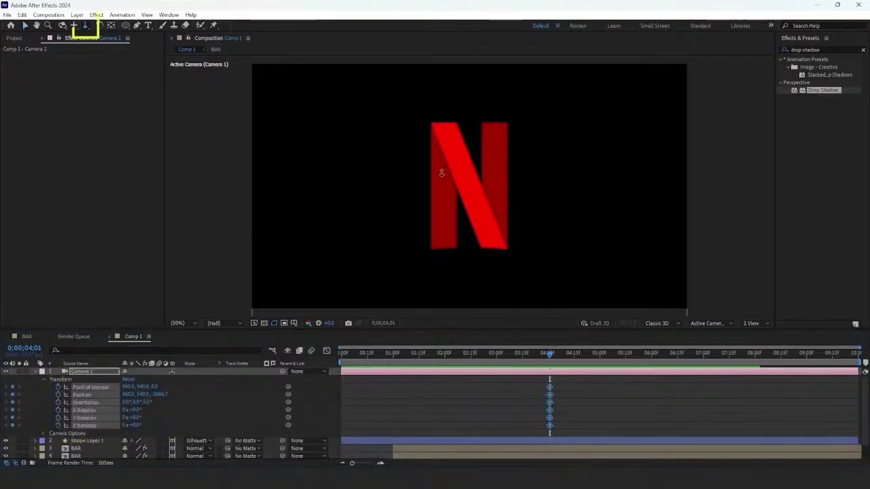
drag(444, 175, 435, 210)
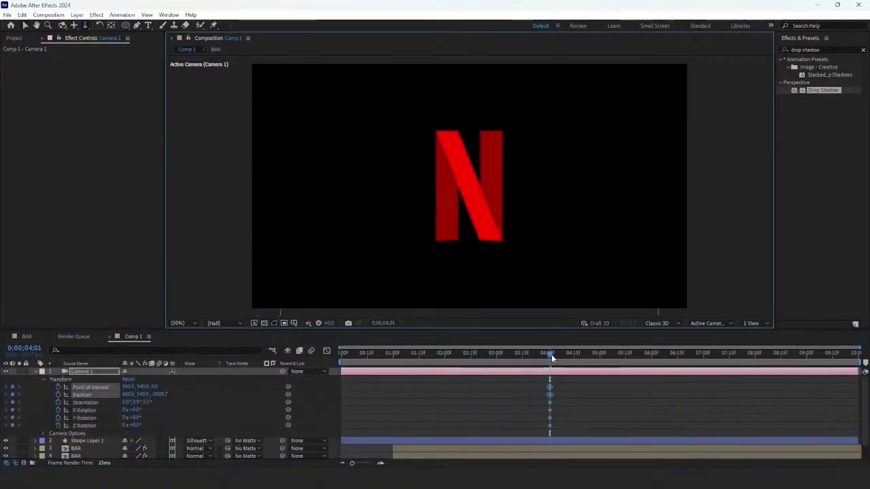
drag(551, 354, 619, 354)
scroll(446, 183, up, 8)
scroll(447, 184, up, 10)
drag(450, 59, 450, 52)
- Move the camera's ending Point of Interest and Position keyframes to about 05:27
drag(618, 355, 576, 374)
drag(618, 396, 700, 395)
drag(575, 354, 614, 354)
drag(699, 393, 646, 393)
- Apply Easy Ease Out and Easy Ease In to the camera keyframes at 0;00;04;01 and preview the camera move
drag(614, 354, 533, 433)
key(ctrl+shift+F9)
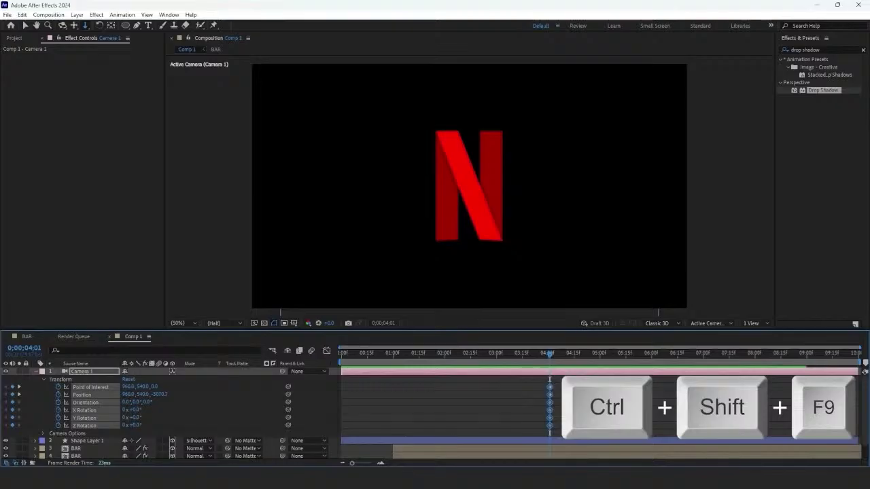
key(shift+F9)
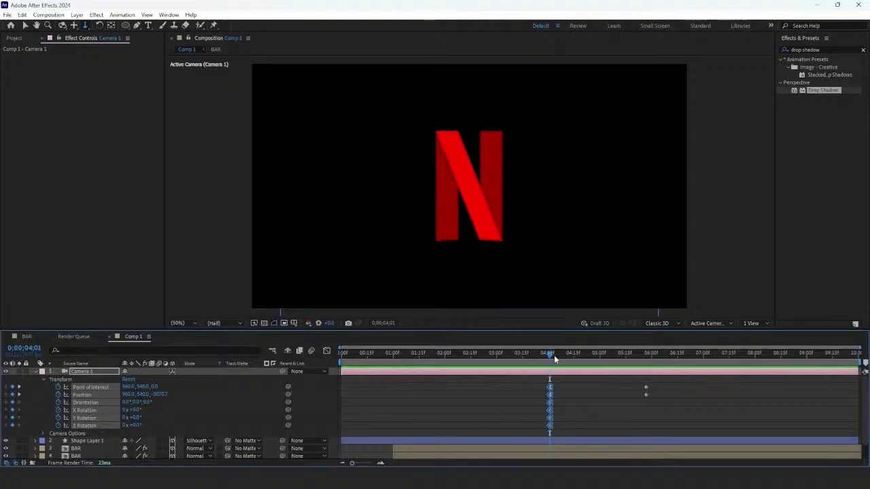
key(space)
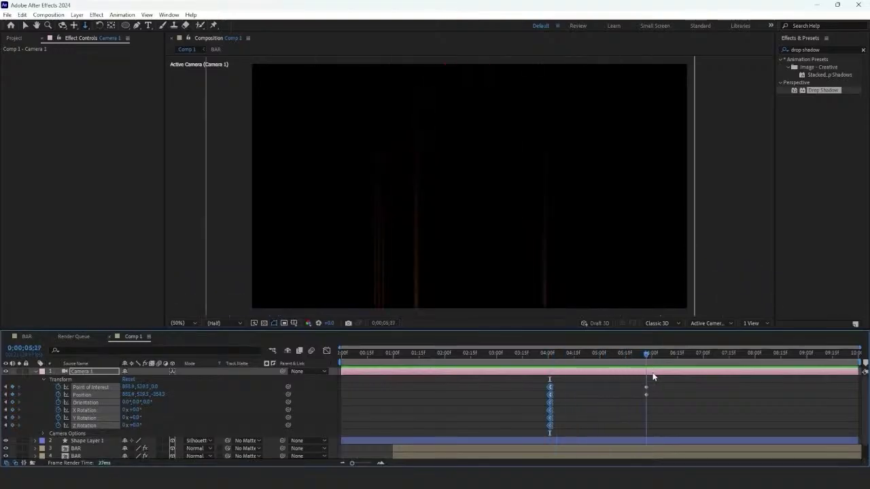
- Create a new 1500 x 1500 px composition named colors
drag(629, 379, 610, 390)
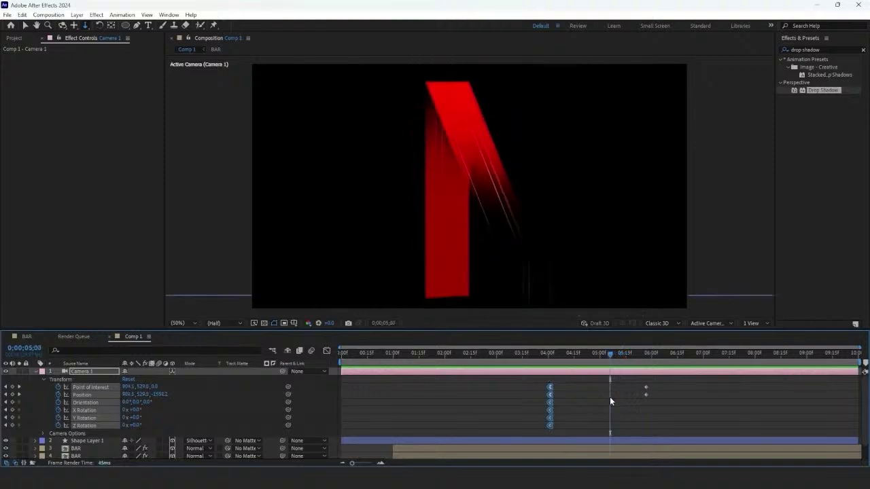
click(27, 41)
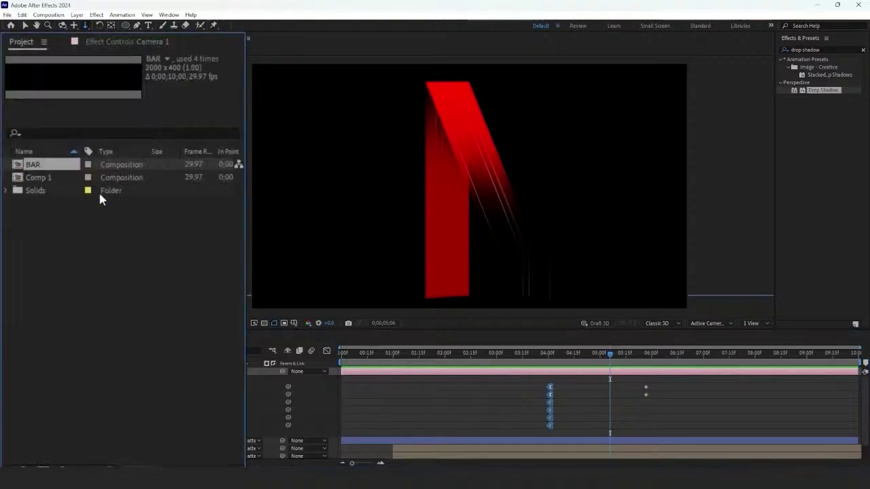
right_click(134, 244)
click(155, 247)
click(365, 181)
text(1500)
key(Tab)
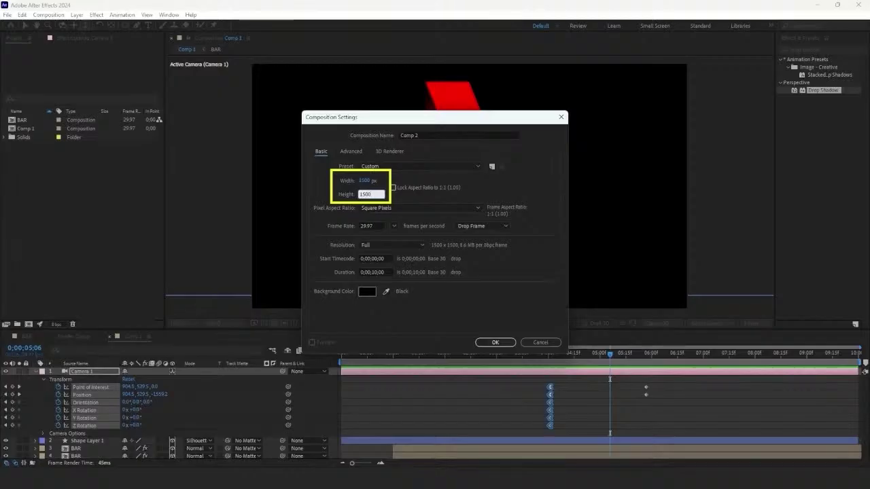
click(424, 136)
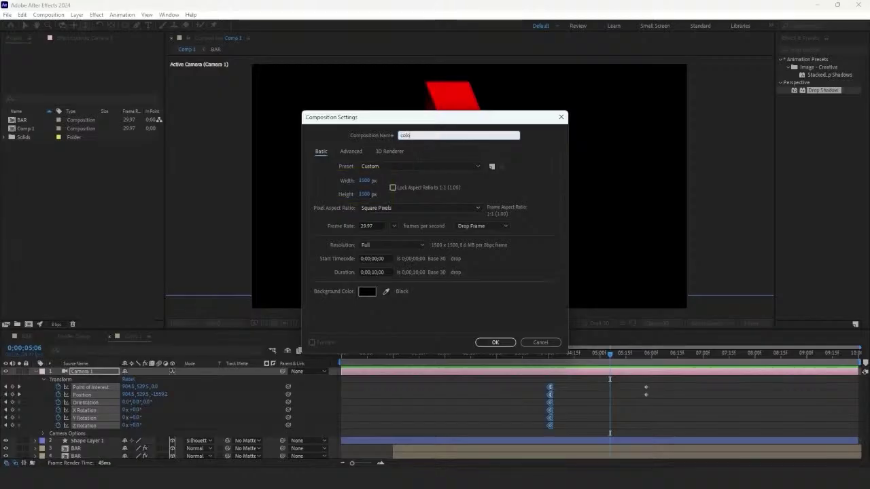
click(486, 342)
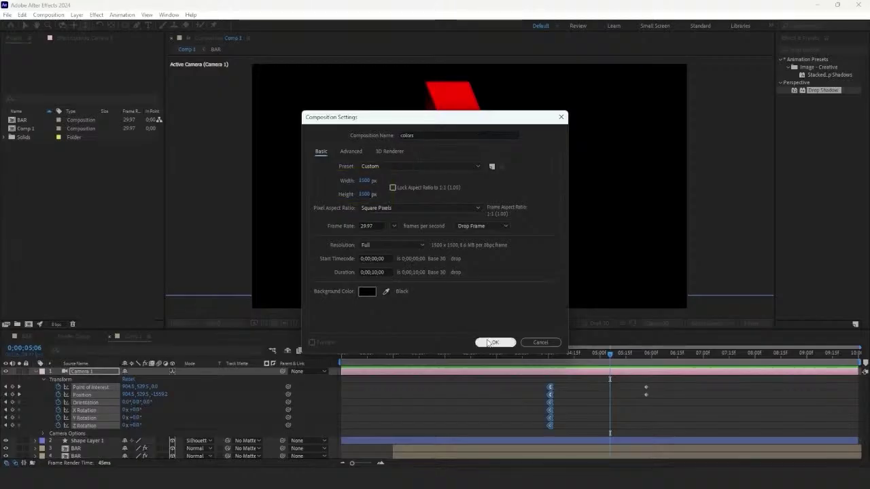
- Add a red comp-sized solid to the colors composition and apply the 4-Color Gradient effect to it
right_click(215, 401)
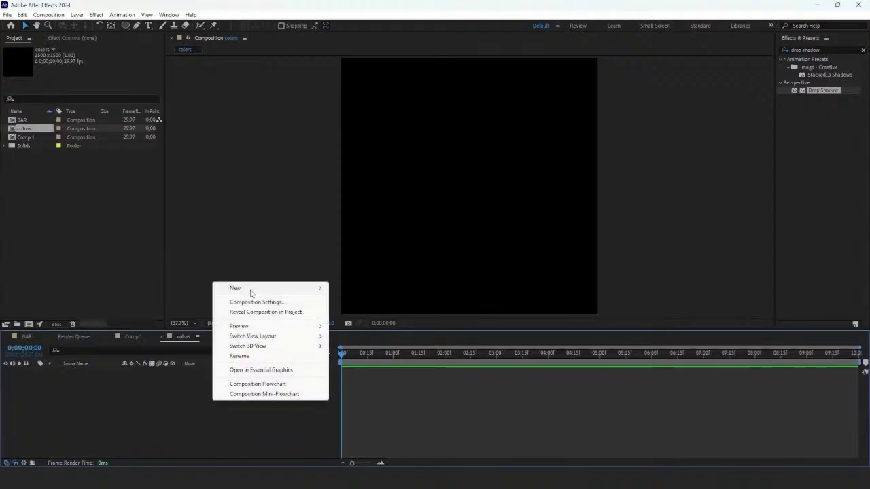
mouse_move(315, 295)
click(350, 312)
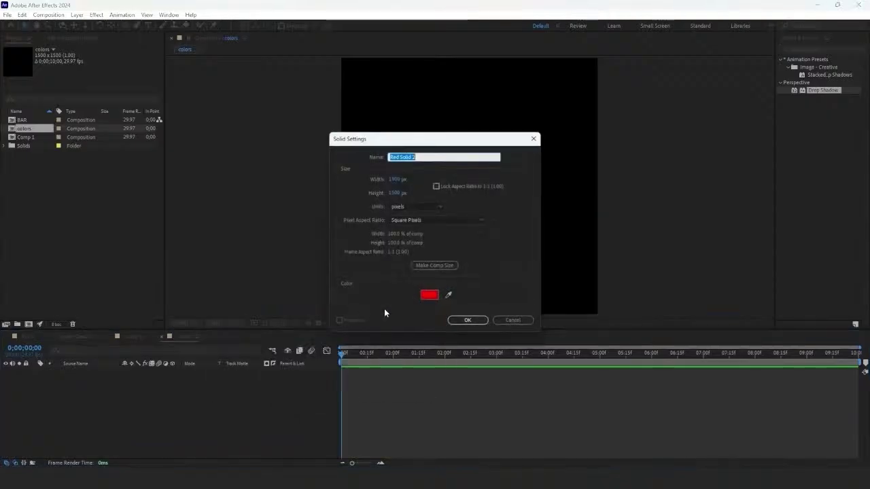
click(454, 319)
key(ctrl+5)
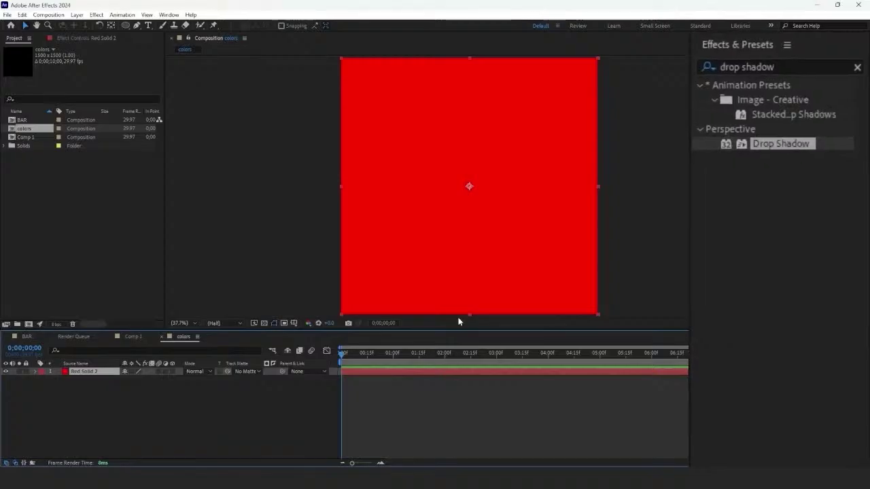
text(4-color)
drag(787, 101, 95, 372)
- Set the gradient's Color 1 to orange, Color 2 to red, Color 3 to blue and Color 4 to red
click(141, 104)
drag(454, 279, 460, 290)
click(518, 183)
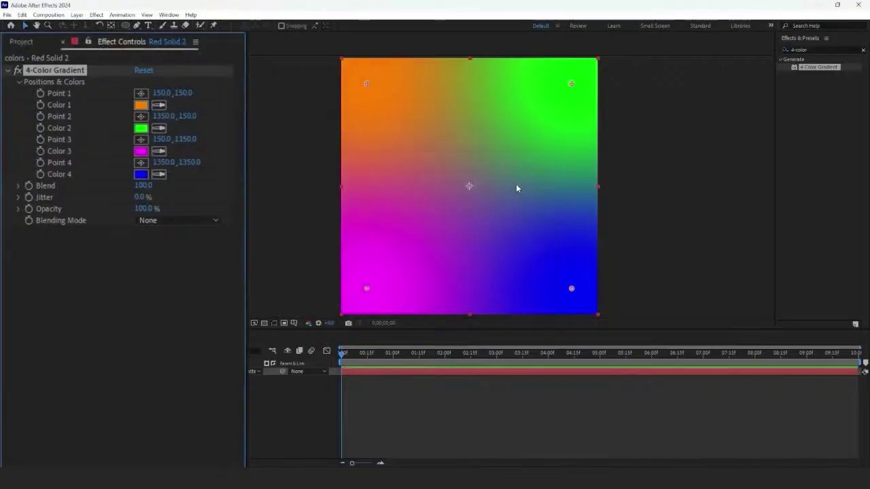
click(140, 128)
drag(454, 256, 454, 299)
click(518, 184)
click(141, 151)
drag(454, 224, 454, 185)
click(518, 183)
click(141, 174)
click(518, 185)
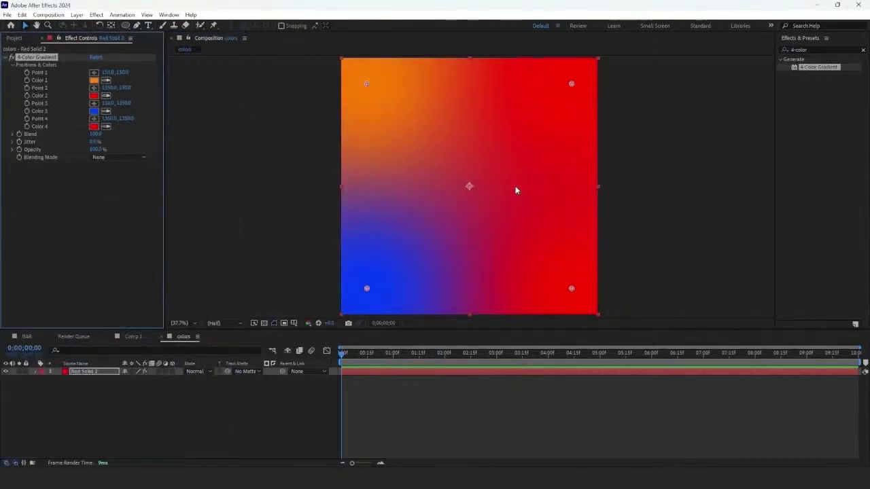
- Apply CC Star Burst to the gradient solid with Scatter 300 and Speed 3
click(863, 49)
click(848, 50)
text(star)
drag(820, 161, 470, 372)
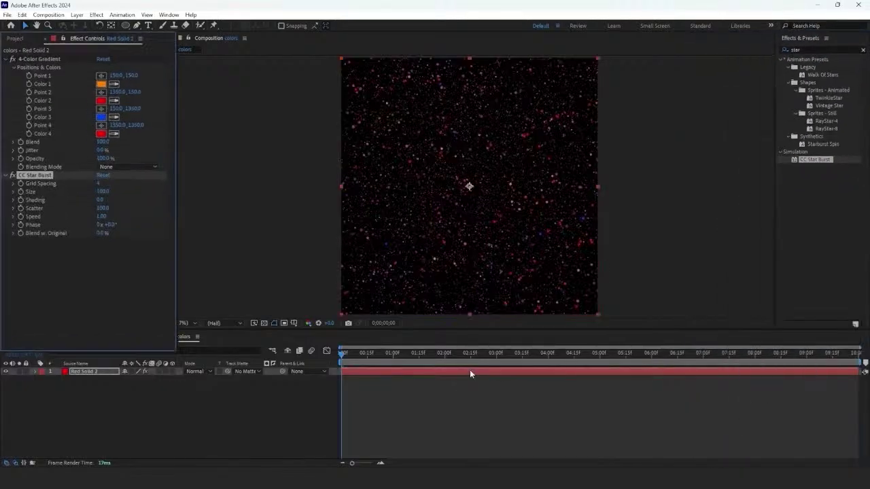
click(100, 196)
text(300)
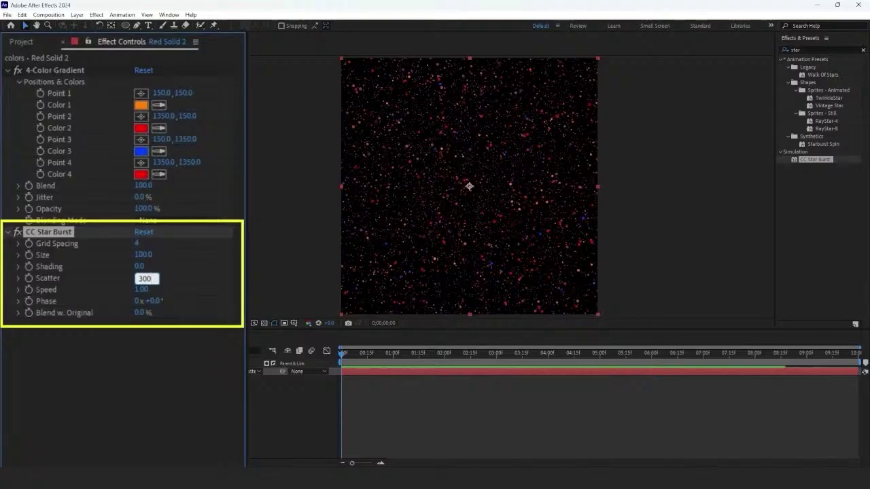
key(Return)
click(141, 289)
text(3)
key(Return)
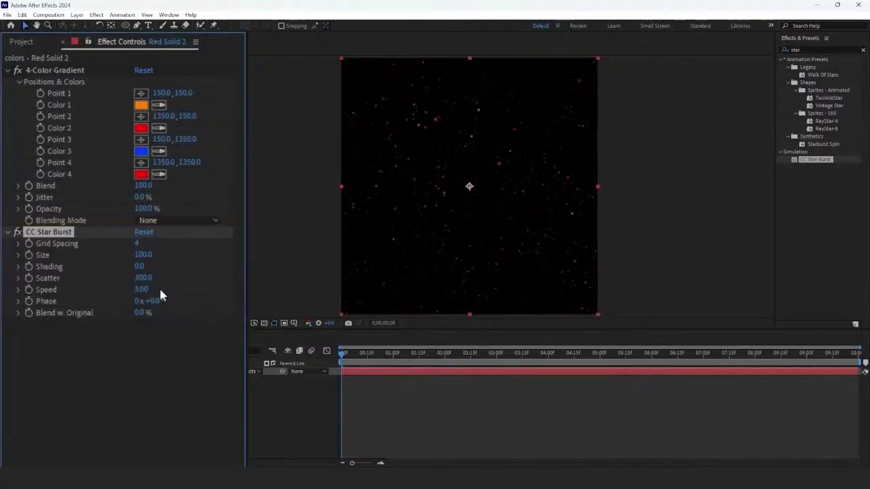
- Set CC Star Burst's Grid Spacing to 30 and Size to 30, and preview the particles
click(138, 243)
text(30)
key(Return)
click(141, 254)
text(30)
key(Return)
key(space)
key(space)
- Apply Fast Box Blur to the solid with Blur Dimensions set to Vertical and Blur Radius 2500
click(816, 50)
text(fast)
drag(822, 105, 417, 368)
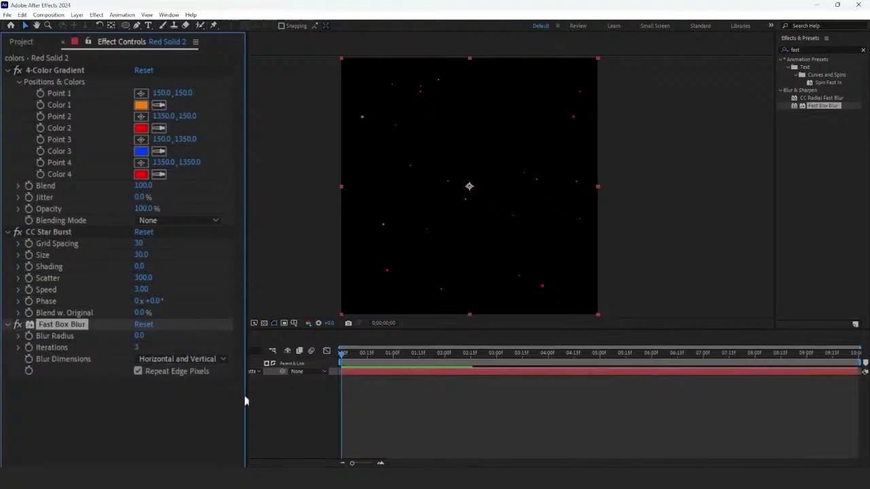
click(218, 359)
click(197, 401)
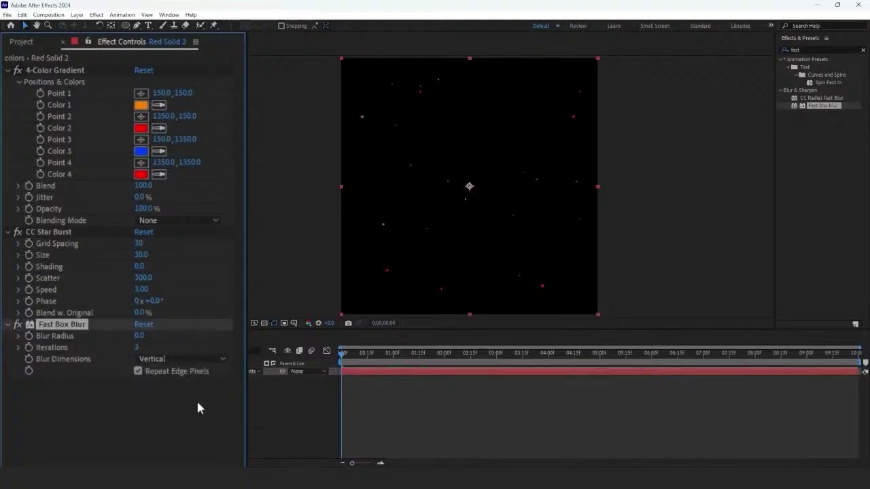
text(250)
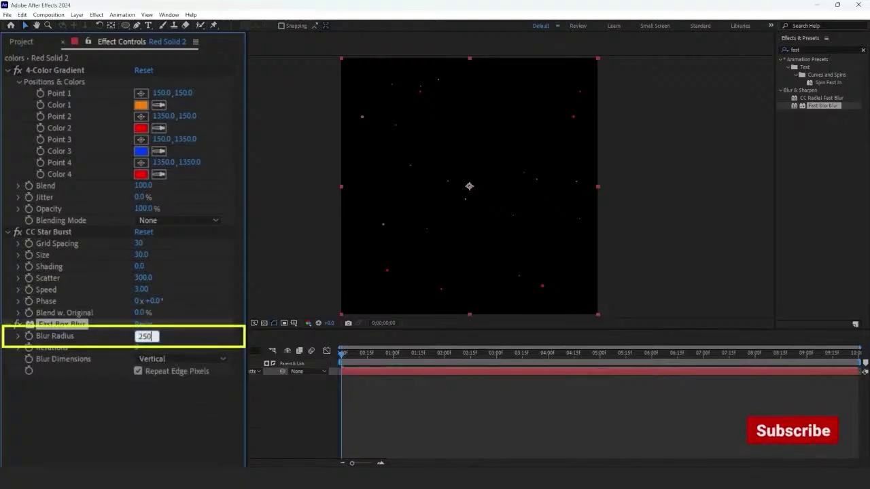
key(Return)
- Apply Curves to the solid and raise the Alpha channel's lowest point to maximum to make the streaks opaque
click(800, 49)
text(curve)
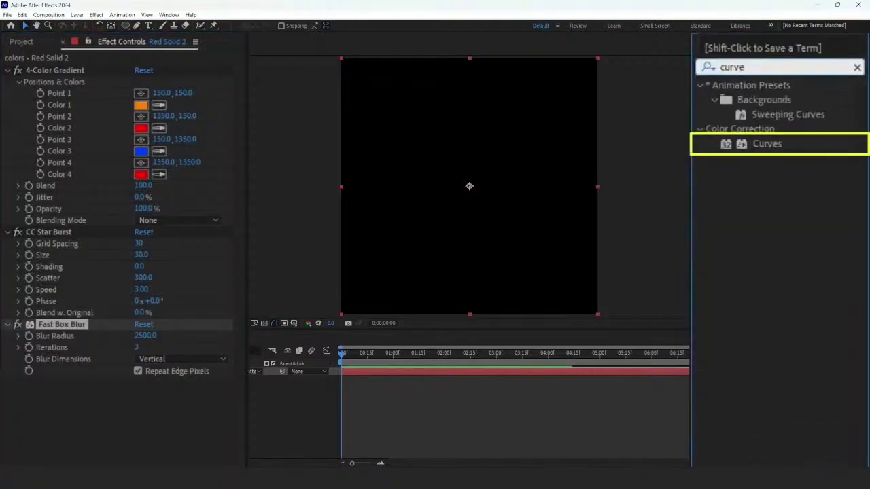
drag(741, 144, 411, 370)
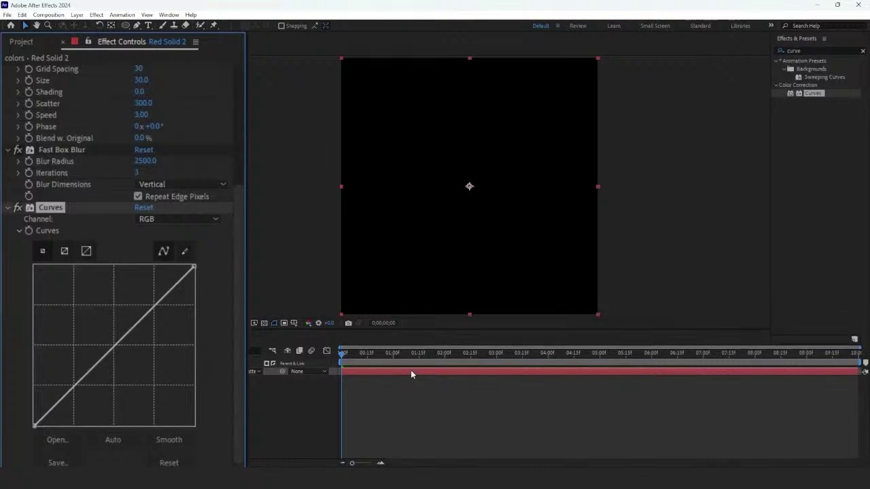
click(157, 218)
click(141, 294)
drag(30, 403, 19, 262)
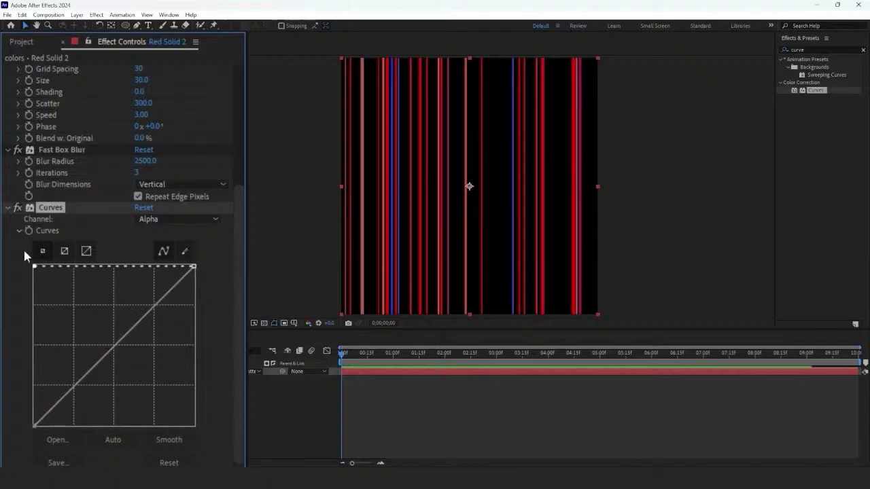
- Keyframe CC Star Burst's Size at 36 near 0:28 and 40 near 1:09, and scrub through the change
scroll(28, 235, up, 4)
mouse_move(142, 202)
mouse_down()
mouse_move(161, 203)
mouse_move(148, 203)
mouse_up()
drag(412, 355, 407, 359)
key(u)
drag(342, 387, 390, 388)
click(409, 355)
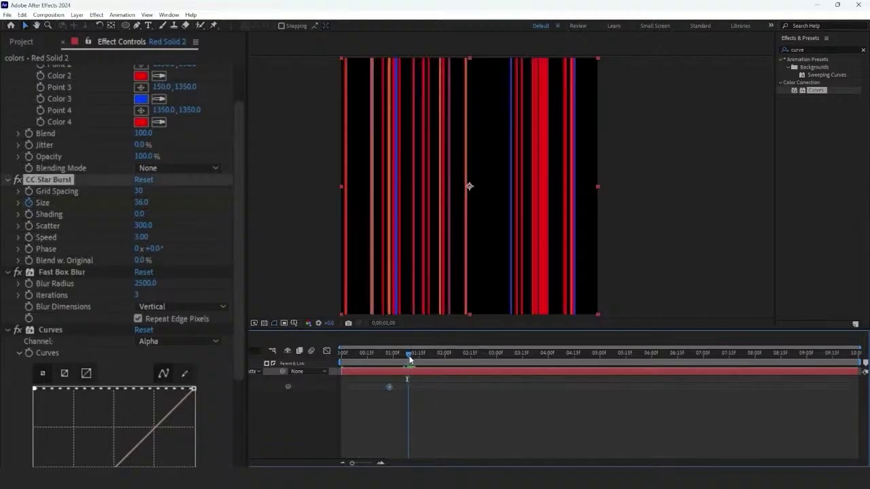
mouse_move(141, 202)
mouse_down()
mouse_move(162, 202)
mouse_move(155, 204)
mouse_up()
drag(408, 354, 448, 355)
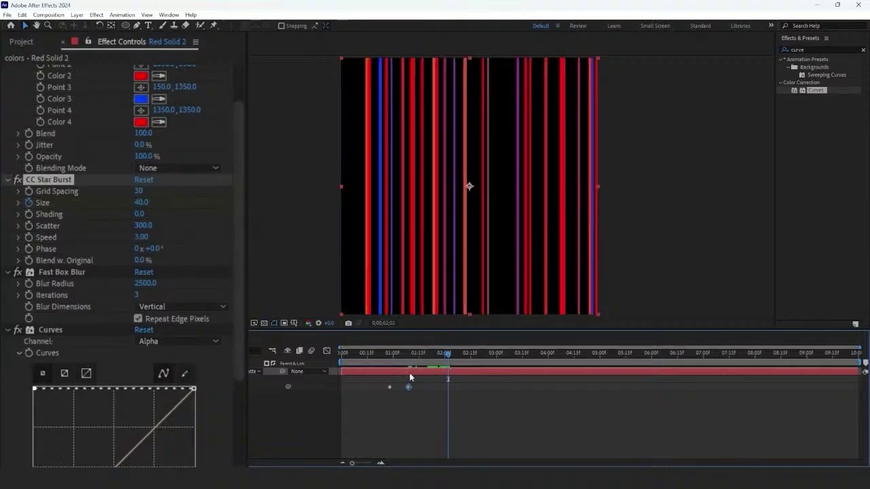
- Apply the Venetian Blinds transition effect to the striped solid
click(817, 50)
text(venetian)
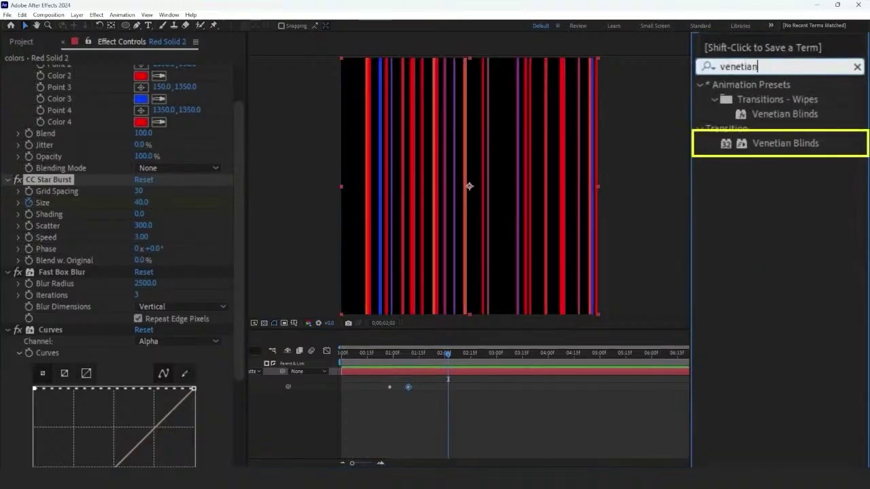
double_click(826, 89)
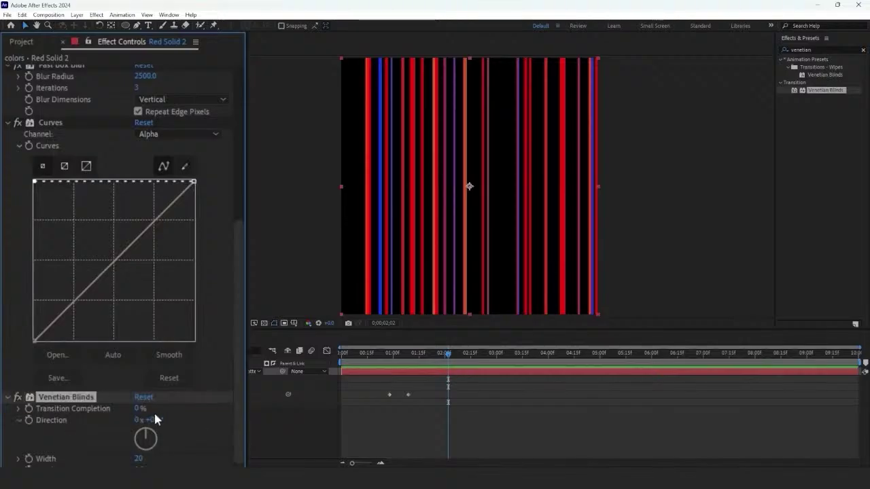
mouse_move(138, 412)
mouse_down()
mouse_move(199, 419)
mouse_move(141, 422)
mouse_up()
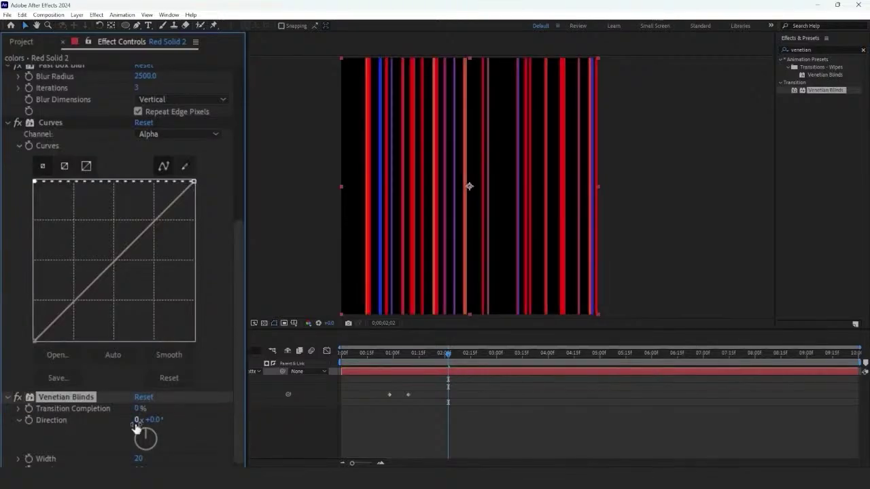
- Keyframe Venetian Blinds' Transition Completion from 0% at 0;00;01;13 to 100% at 0;00;02;00 and preview the stripes
drag(381, 354, 415, 366)
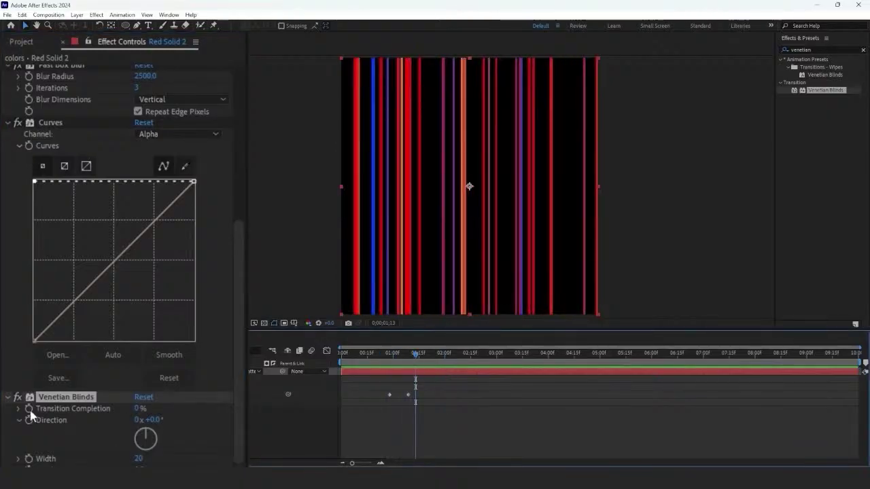
click(419, 372)
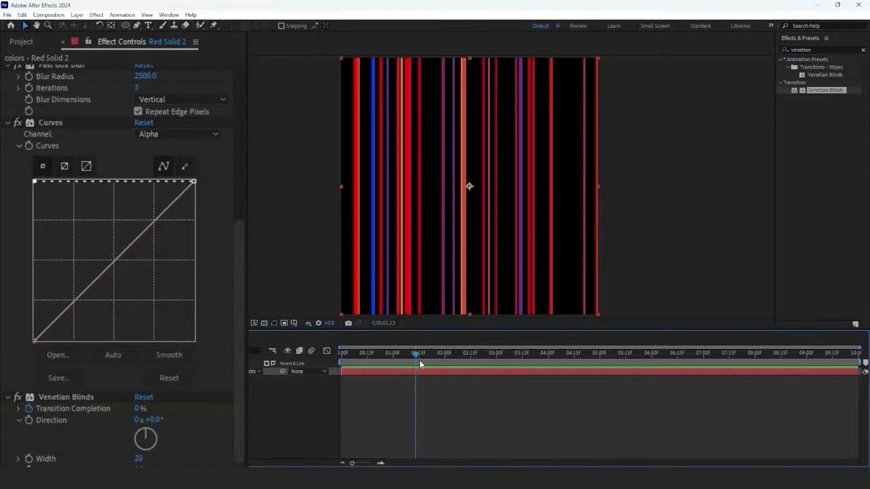
drag(418, 361, 445, 360)
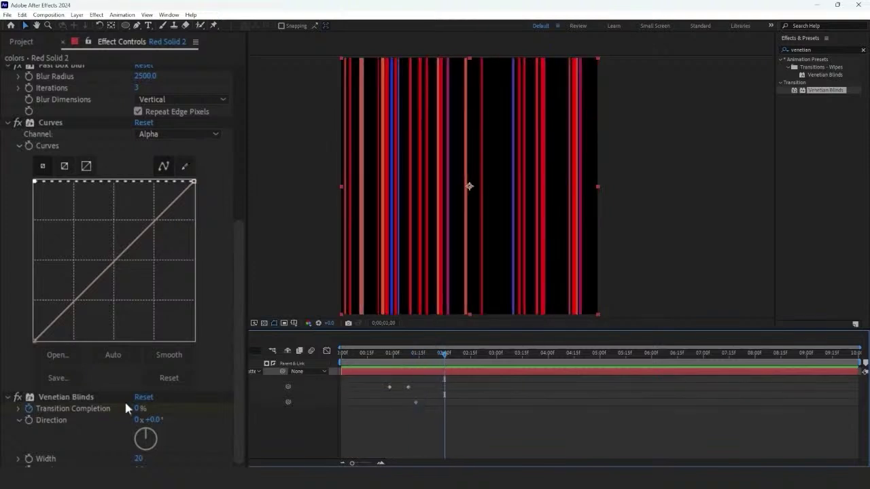
drag(166, 411, 355, 370)
drag(444, 355, 354, 371)
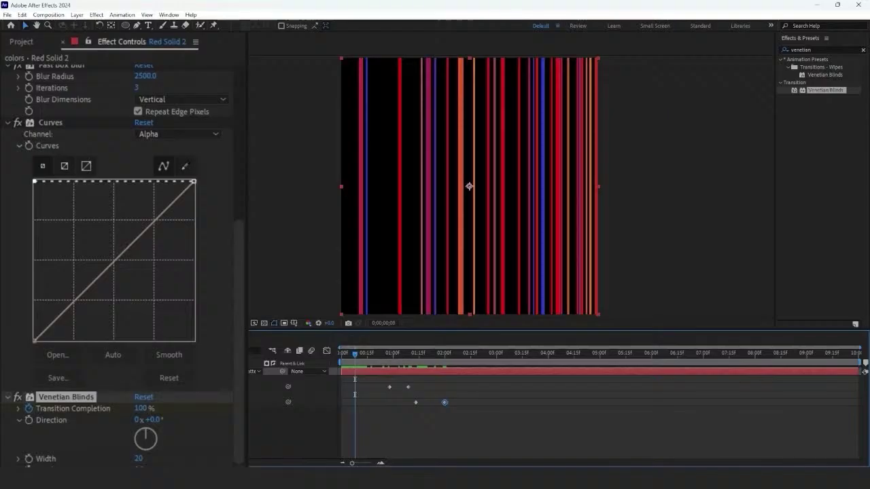
mouse_move(344, 358)
mouse_down()
mouse_move(363, 358)
mouse_move(352, 359)
mouse_up()
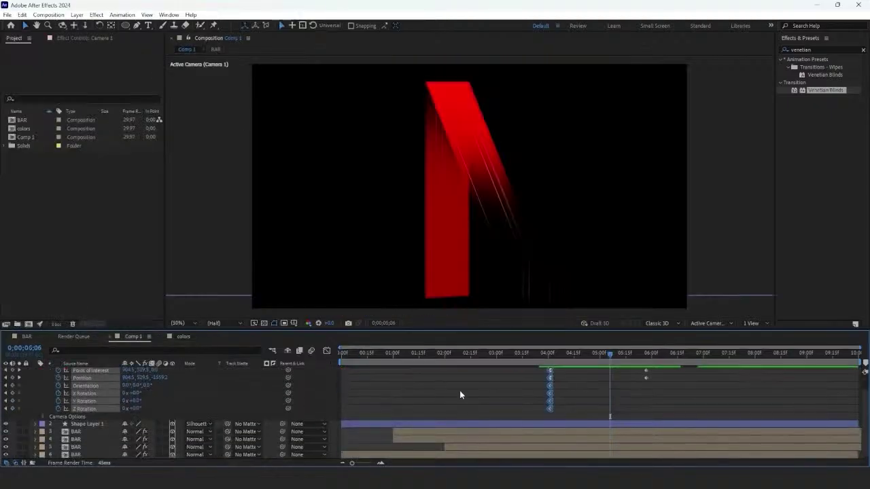
- Place the colors composition in Comp 1 directly below Shape Layer 1 and start it at about 04:24
drag(24, 128, 451, 431)
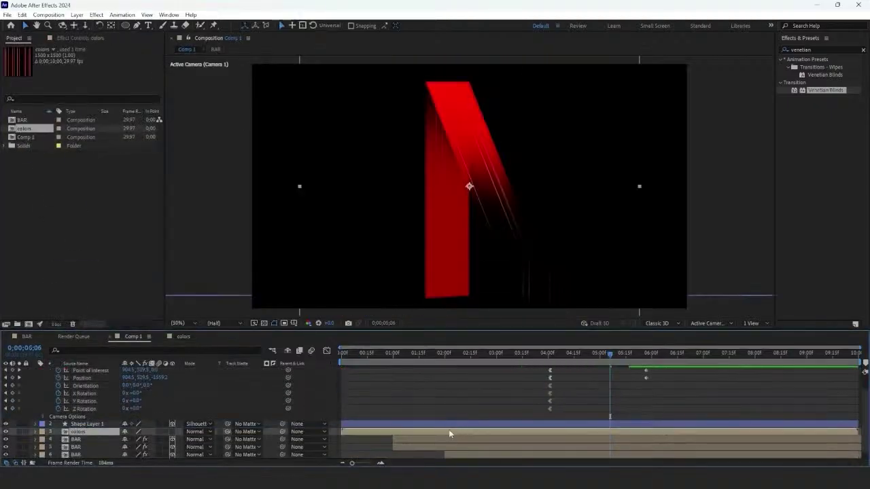
drag(621, 438, 696, 433)
drag(612, 355, 605, 352)
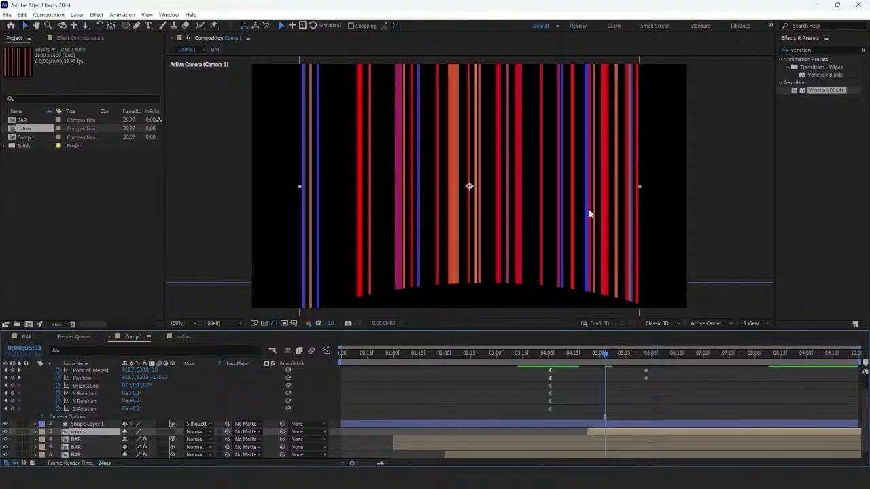
- Narrow and shorten the colors layer and position it over the N's left leg
scroll(574, 202, down, 1)
drag(554, 186, 487, 196)
drag(487, 270, 460, 219)
scroll(480, 227, up, 2)
drag(485, 183, 478, 184)
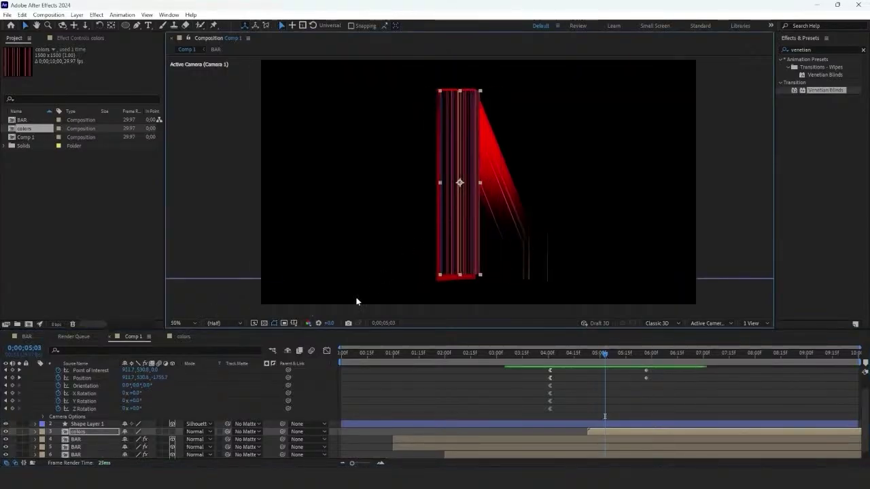
- Make the colors layer 3D and refit its position and size to the edges of the N's left leg
click(171, 431)
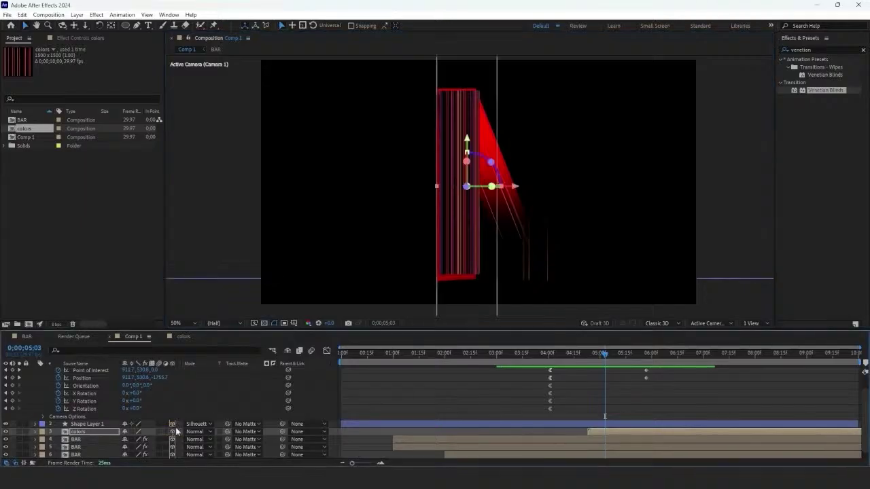
scroll(489, 231, down, 1)
scroll(476, 228, up, 1)
drag(469, 227, 460, 226)
drag(464, 260, 477, 280)
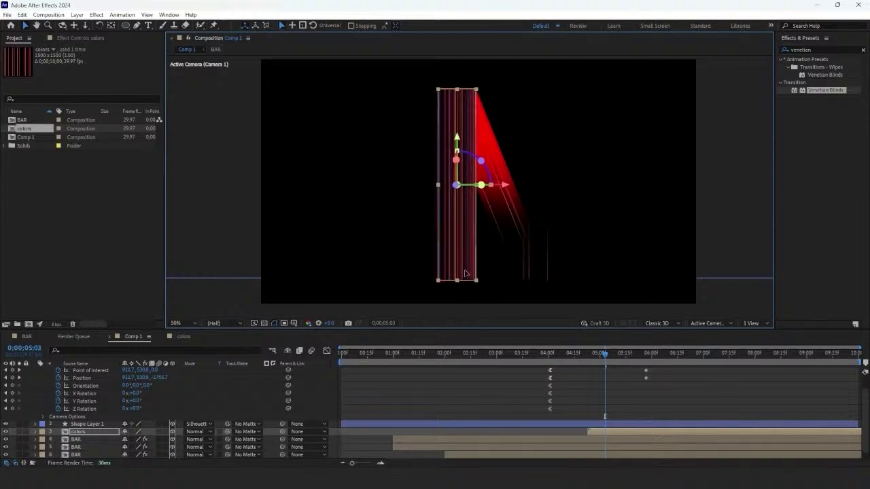
click(466, 273)
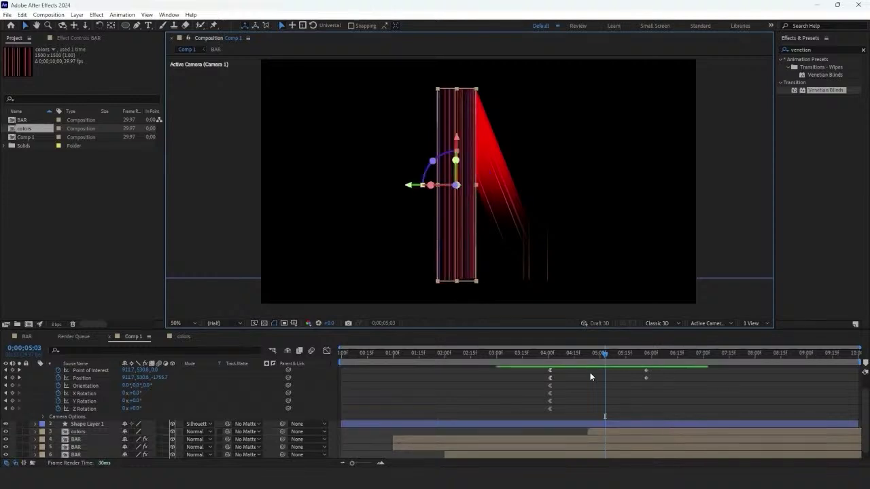
- Move the colors layer below the two uppermost BAR layers in Comp 1 and preview the animation
click(591, 433)
drag(99, 435, 102, 451)
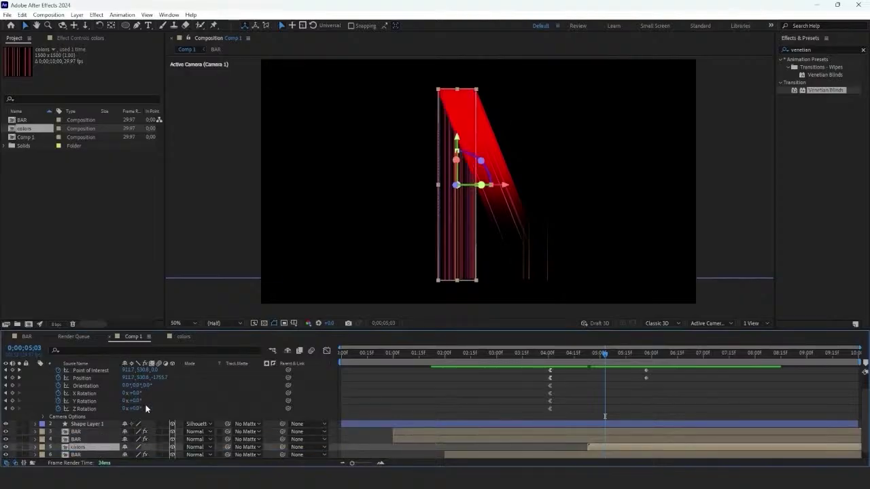
click(545, 367)
key(space)
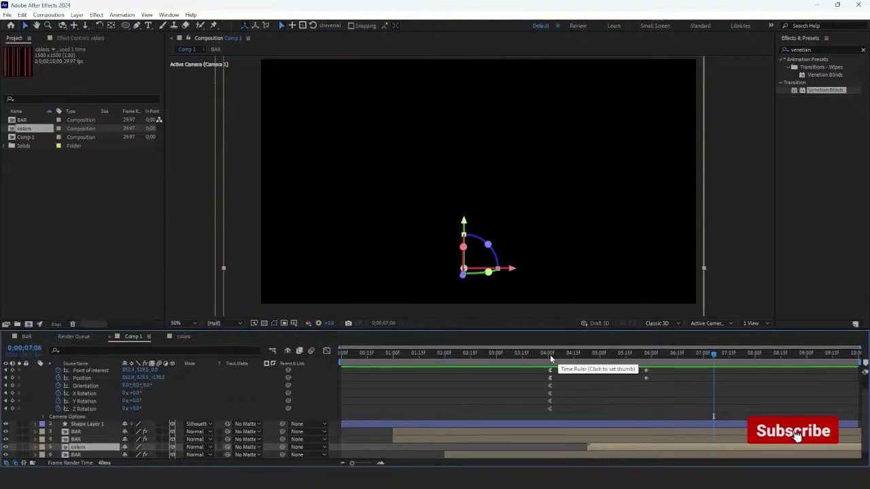
click(550, 355)
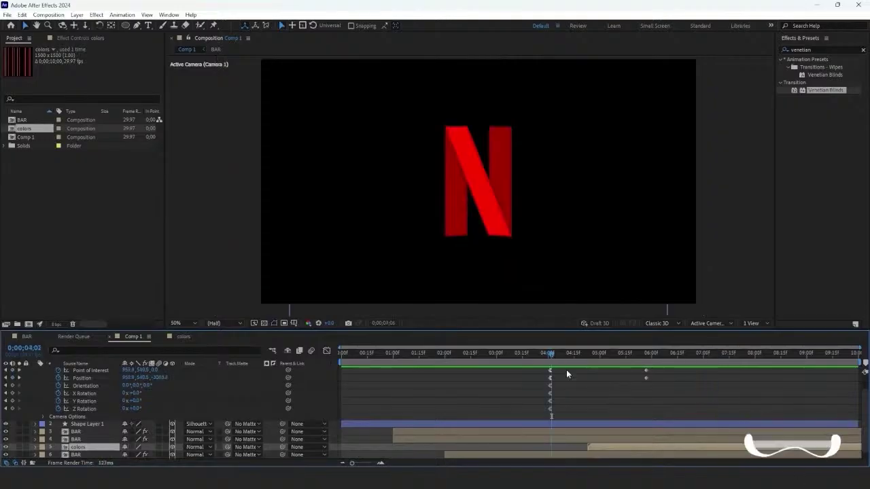
- Create a new composition from Comp 1 and preview the whole intro
click(30, 138)
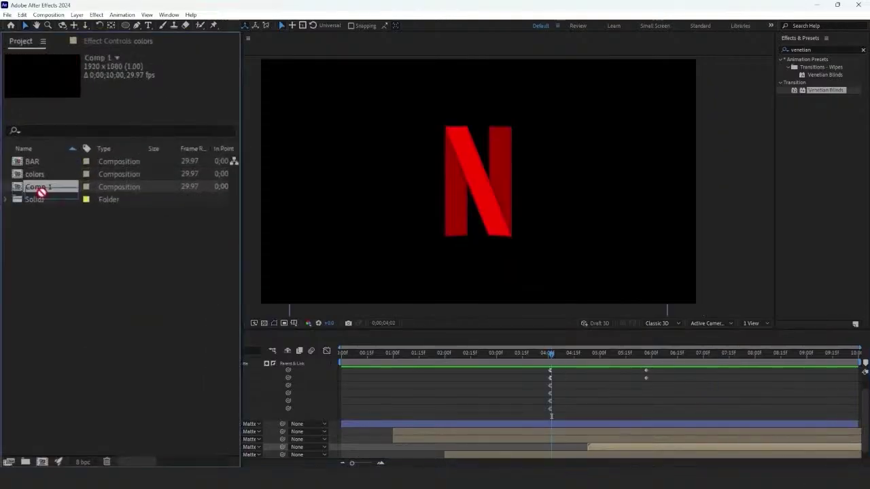
click(42, 462)
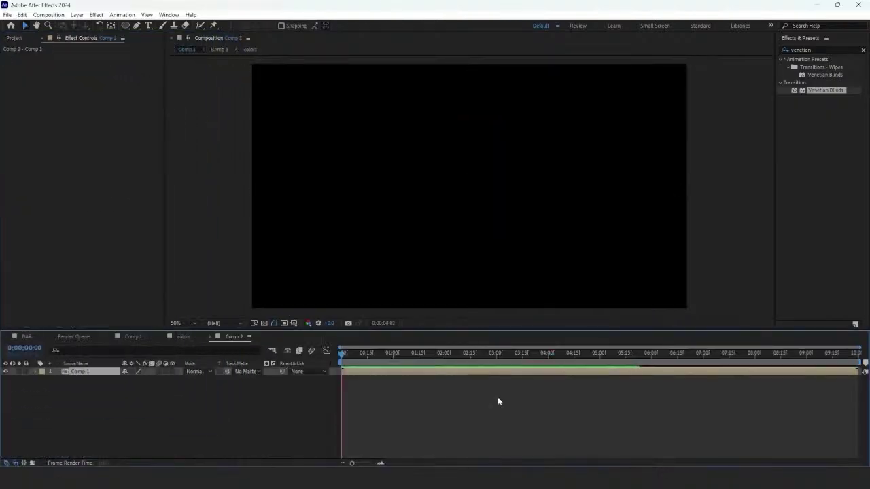
key(space)
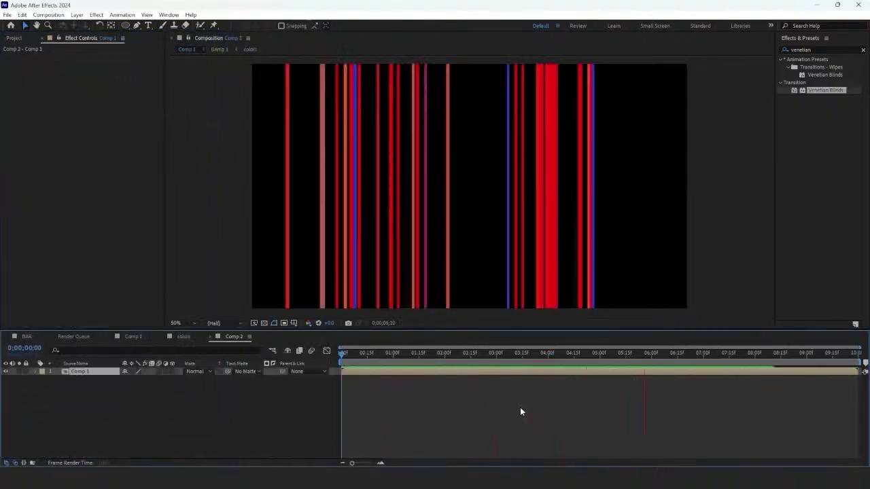
click(550, 366)
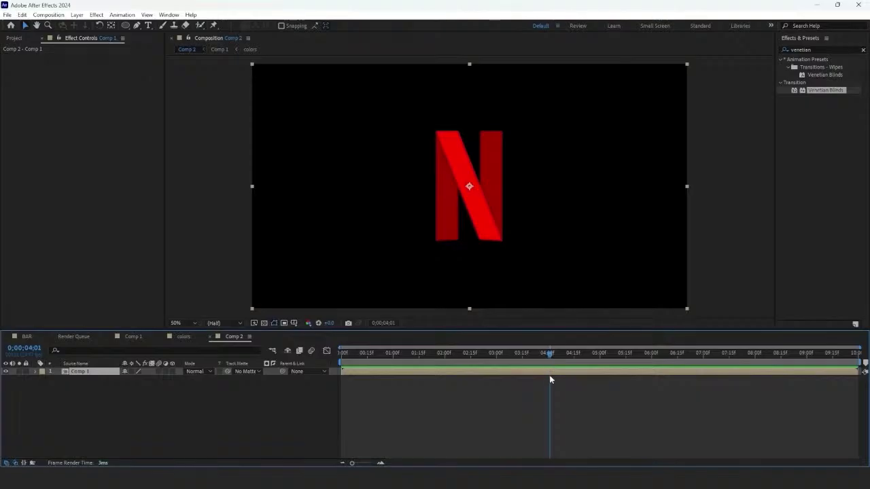
- Enable time remapping on the Comp 1 layer and add intermediate Time Remap keyframes
right_click(549, 372)
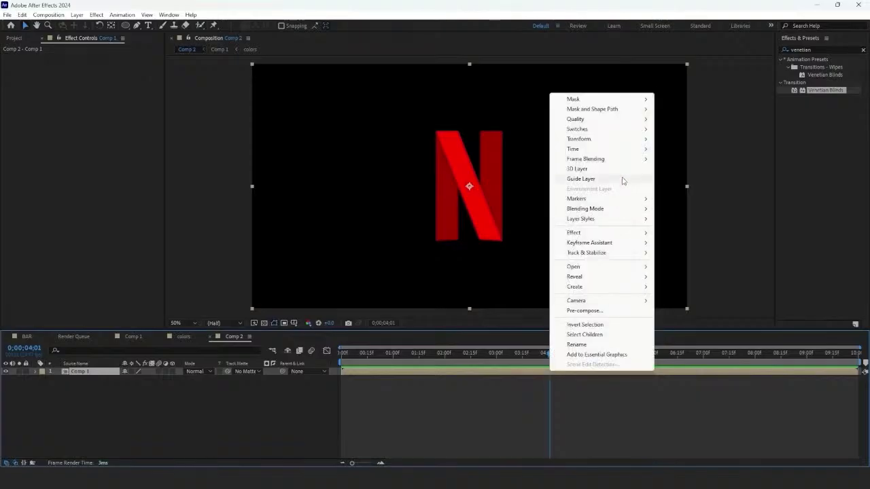
mouse_move(626, 149)
click(666, 151)
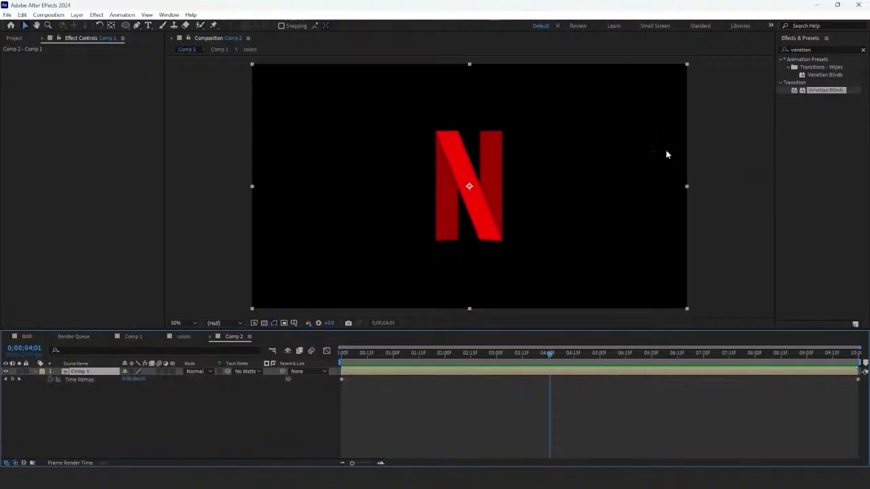
drag(347, 352, 362, 371)
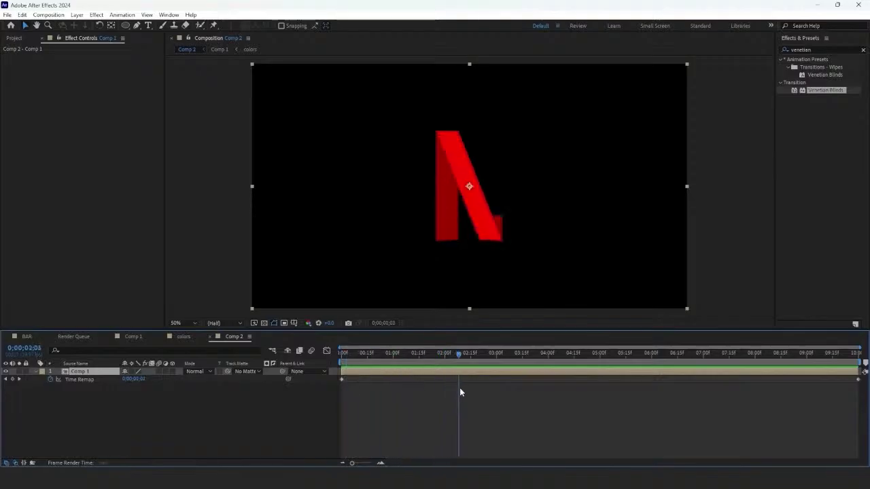
drag(501, 354, 740, 369)
click(11, 380)
click(500, 380)
- Shift the last two Time Remap keyframes earlier, starting at about 02:29, and preview the faster intro
key(space)
key(space)
drag(342, 357, 490, 396)
drag(538, 379, 495, 384)
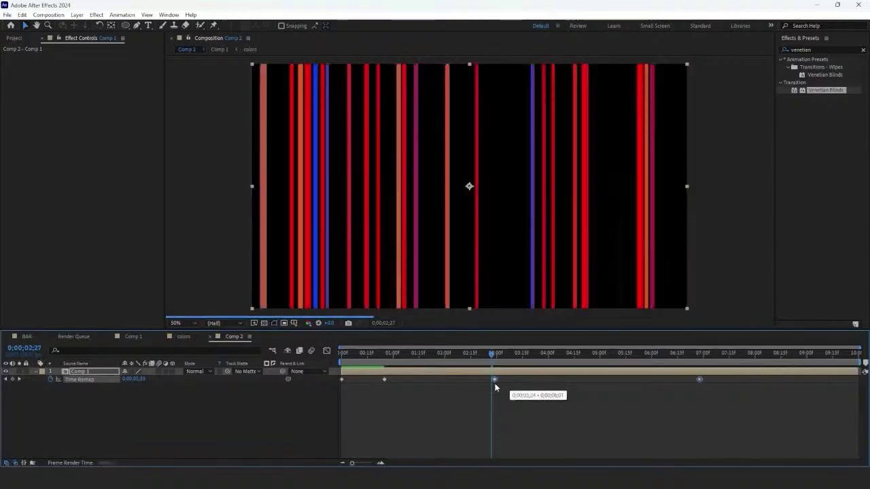
key(space)
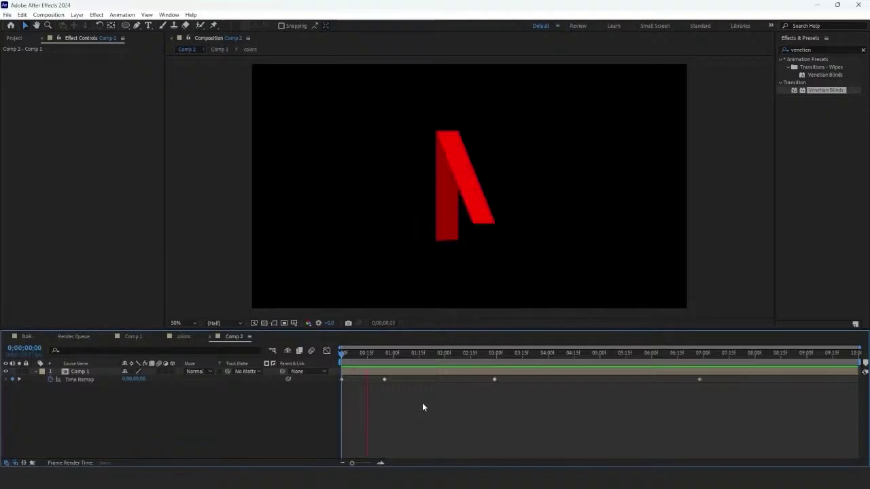
- Add an adjustment layer above Comp 1 and apply the Stylize Glow effect to it
drag(541, 355, 449, 369)
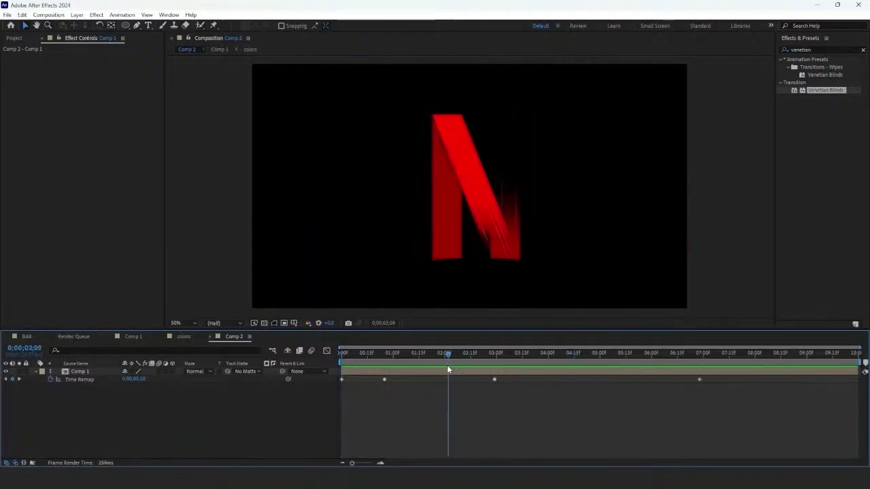
right_click(278, 407)
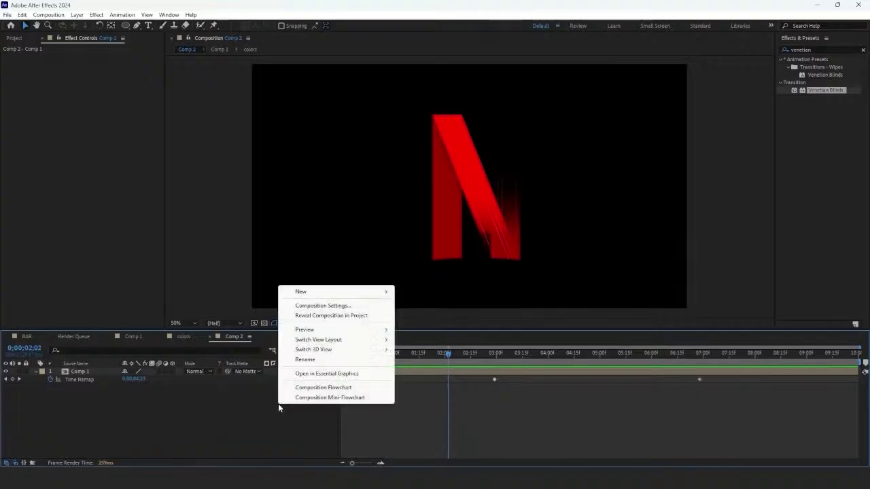
mouse_move(311, 292)
click(428, 368)
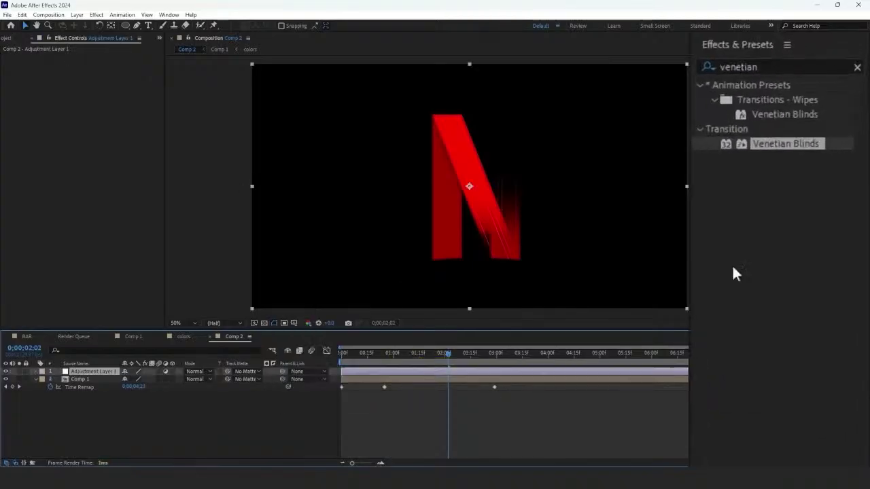
click(816, 50)
text(glow)
drag(816, 106, 505, 361)
- Keyframe Glow Threshold, Glow Radius and Glow Intensity between about 02:14 and 03:05 and preview the intro
click(29, 116)
click(29, 104)
click(30, 94)
drag(140, 117, 202, 116)
mouse_move(141, 105)
mouse_down()
mouse_move(176, 105)
mouse_move(145, 93)
mouse_move(90, 93)
mouse_move(99, 104)
mouse_move(140, 105)
mouse_move(149, 116)
mouse_up()
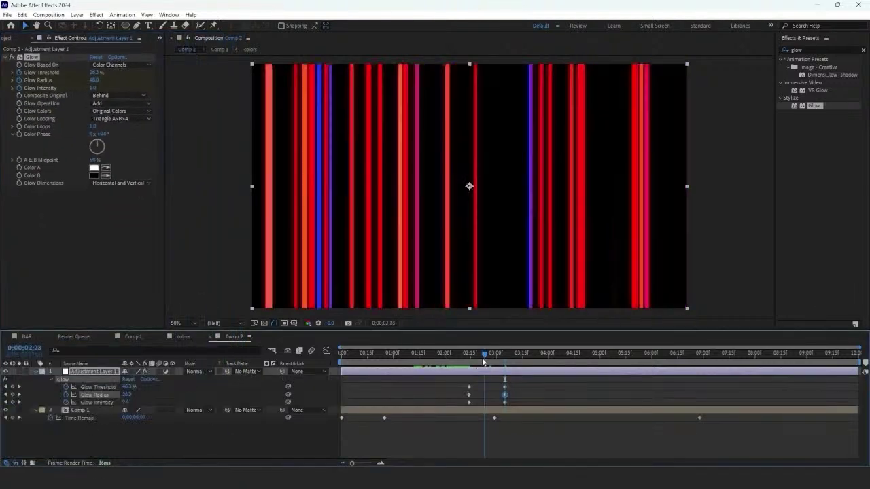
mouse_move(482, 358)
mouse_down()
mouse_move(460, 355)
mouse_move(469, 368)
mouse_move(442, 354)
mouse_move(342, 355)
mouse_up()
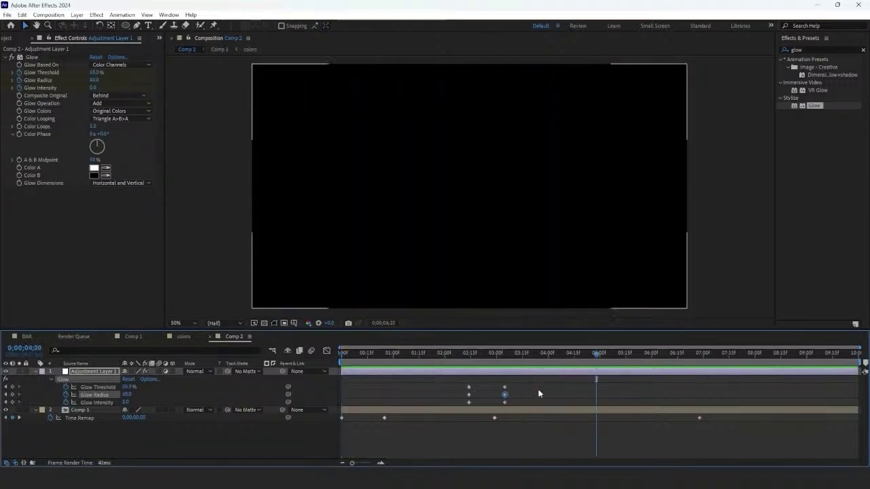
key(space)
key(space)
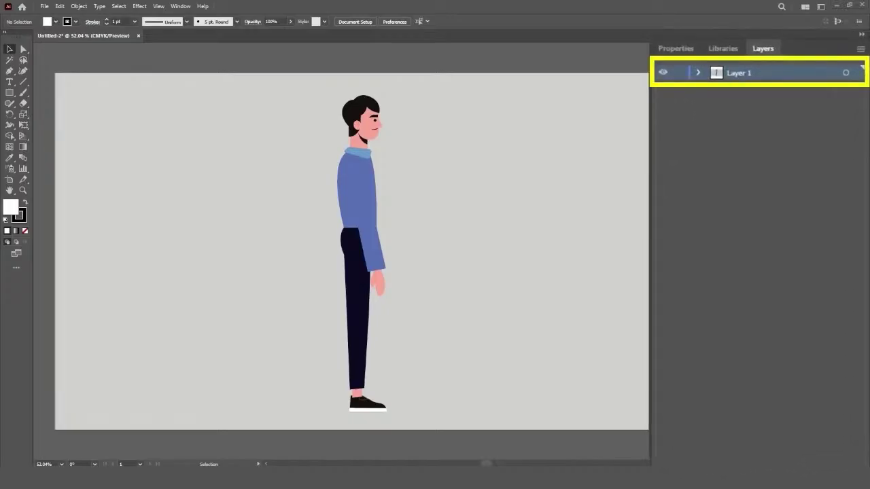
- Expand Layer 1 of the Illustrator character and add five new layers for its remaining body parts
click(699, 72)
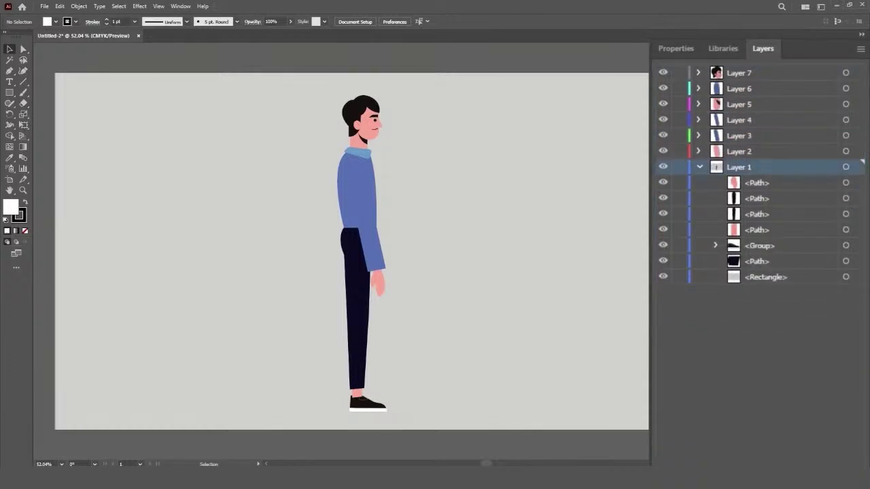
key(ctrl+l)
key(ctrl+l)
key(ctrl+l)
key(ctrl+l)
key(ctrl+l)
- Distribute the remaining body-part paths into separate layers, add another layer for the hip path, and lock Layer 1 with the background
drag(756, 261, 739, 199)
drag(757, 261, 738, 214)
drag(756, 261, 736, 229)
key(ctrl+l)
drag(756, 277, 742, 246)
click(700, 261)
click(678, 261)
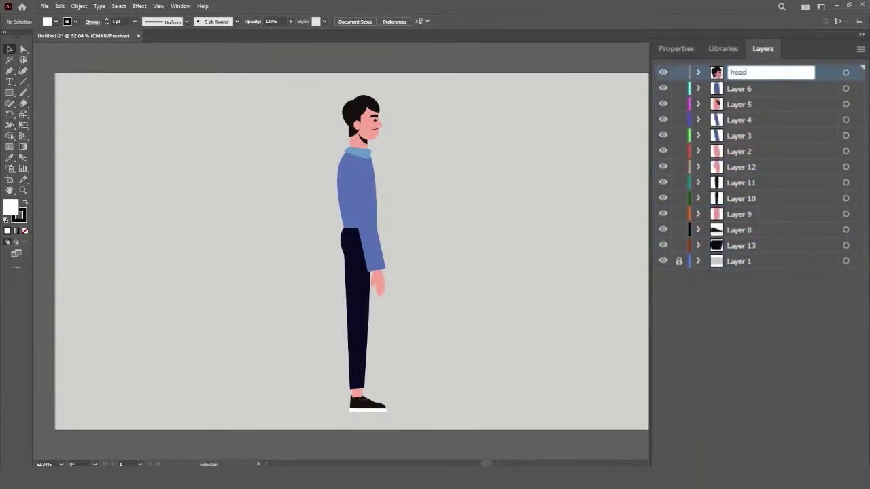
- Rename the five uppermost layers head, body, neck, H U and H L
key(Tab)
text(body)
key(Tab)
text(neck)
key(Tab)
text(H U)
key(Tab)
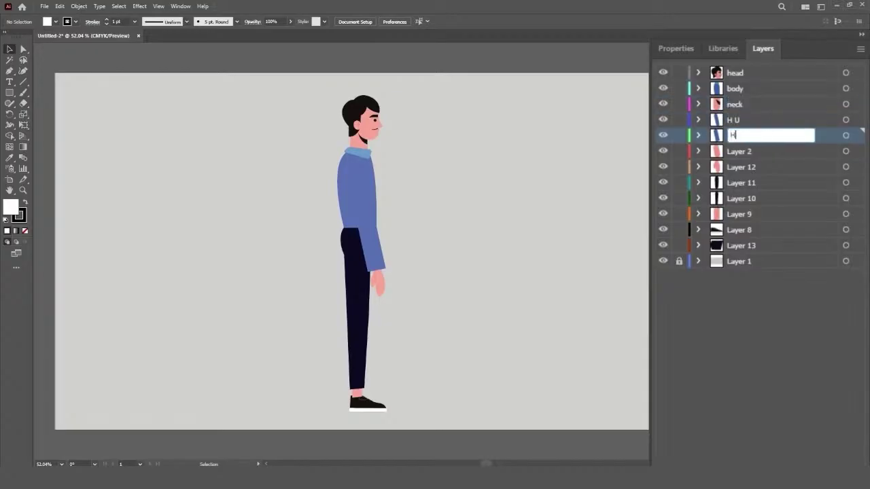
text(H L)
- Nest Layer 2 inside the H L layer and rename the hand artwork's layer hand
click(739, 152)
drag(738, 149, 738, 136)
double_click(739, 151)
text(hand)
- Rename the two leg layers L U and L L, and nest the ankle's Layer 9 inside L L
double_click(746, 165)
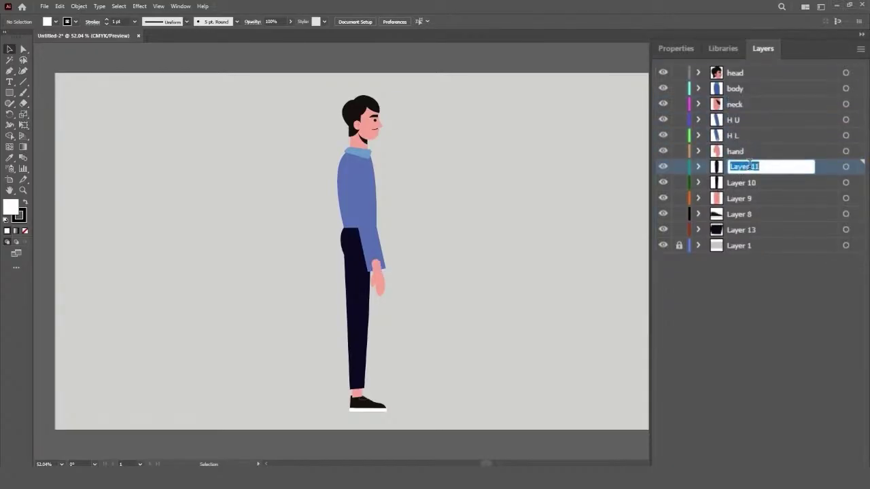
text(L U)
key(Tab)
text(L L)
drag(740, 199, 740, 184)
click(698, 182)
click(698, 135)
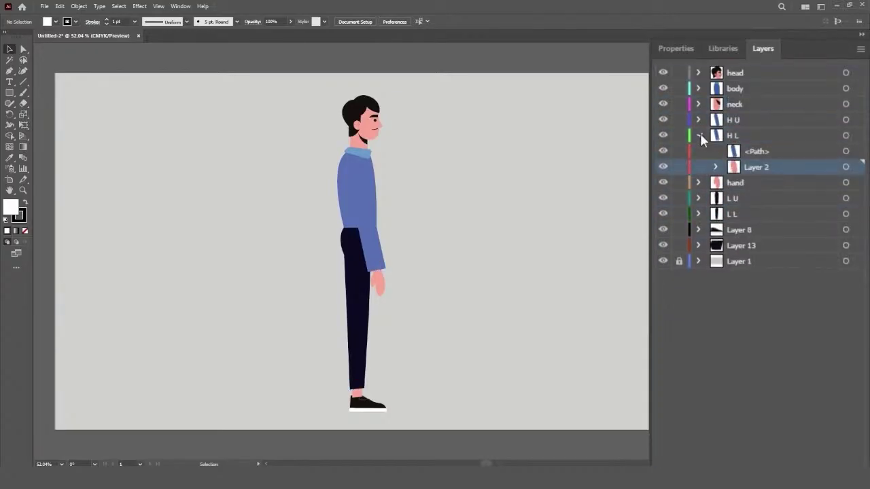
- Rename the last two body-part layers shoe and hip, and toggle the layers' visibility to check them
double_click(738, 199)
text(shoe)
key(Tab)
text(hip)
key(Return)
drag(663, 81, 665, 156)
drag(664, 184, 663, 80)
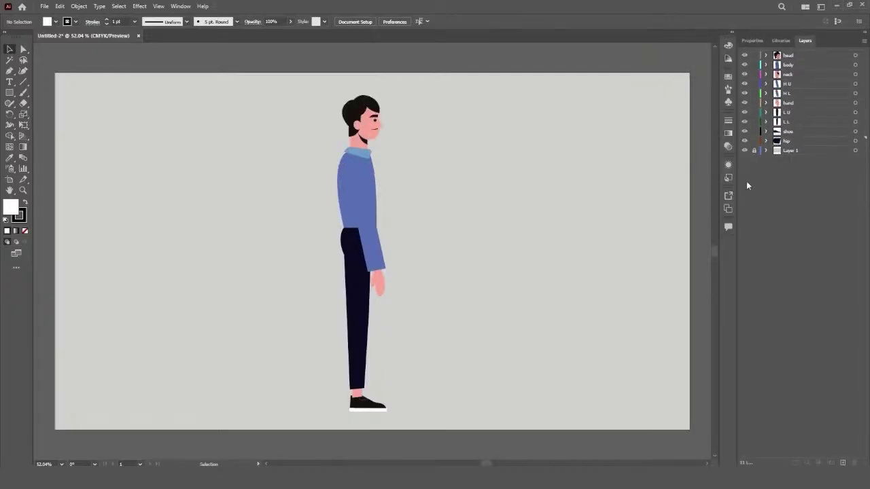
- Save the illustration as character in the Walk Cycle folder
key(ctrl+s)
text(character)
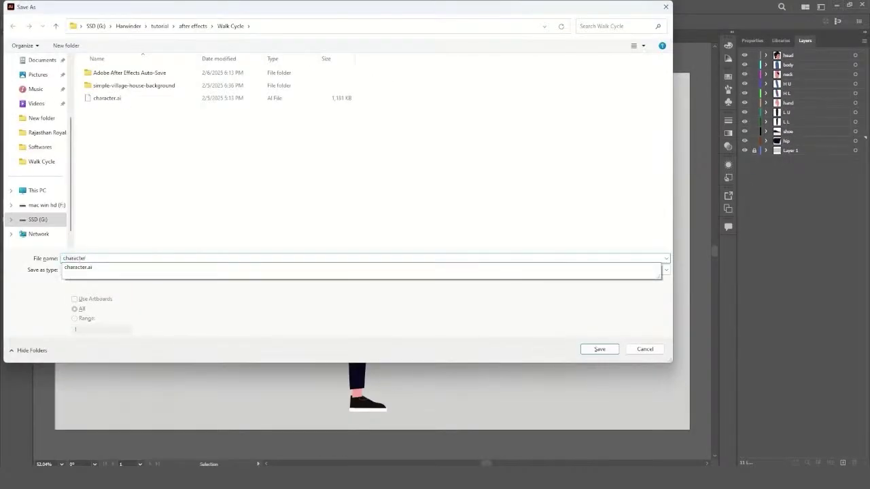
click(599, 349)
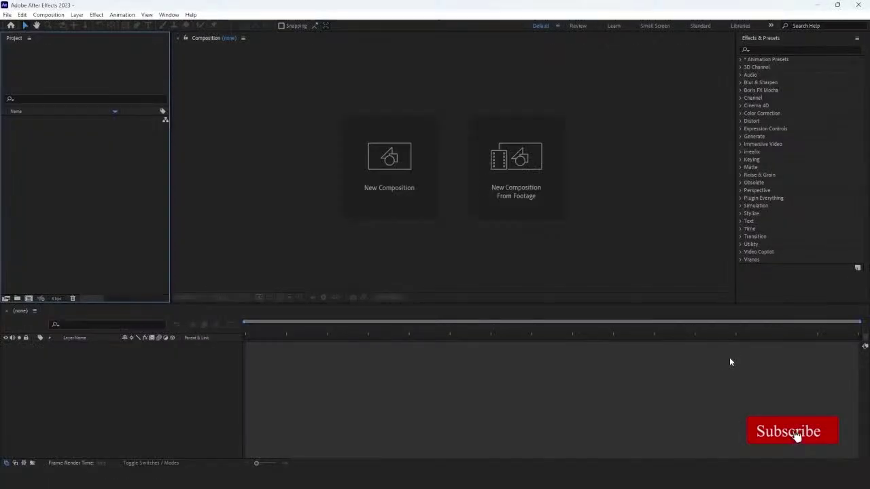
- Import character.ai into After Effects as a Composition with Layer Size footage dimensions and open the character composition
double_click(142, 236)
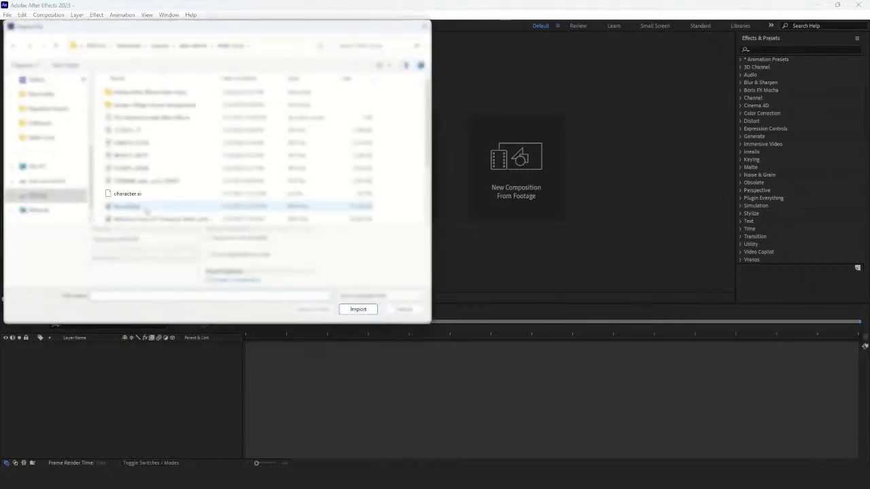
click(146, 196)
click(350, 311)
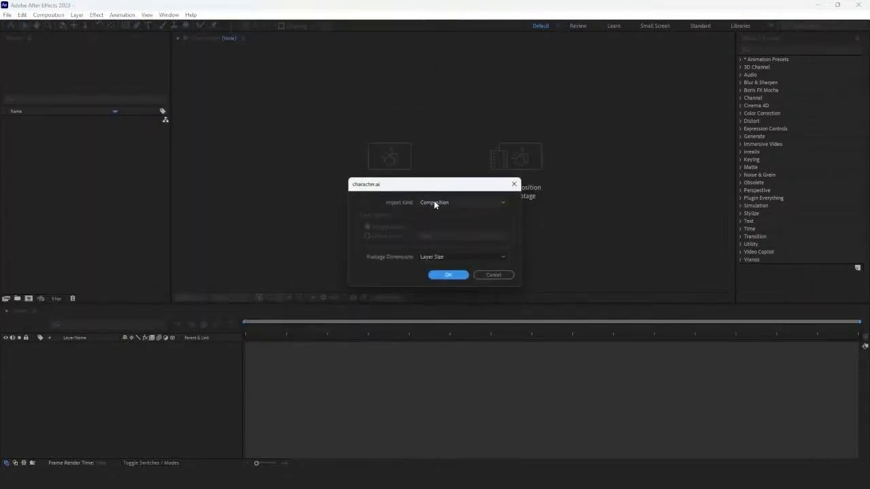
click(435, 203)
click(456, 219)
click(455, 257)
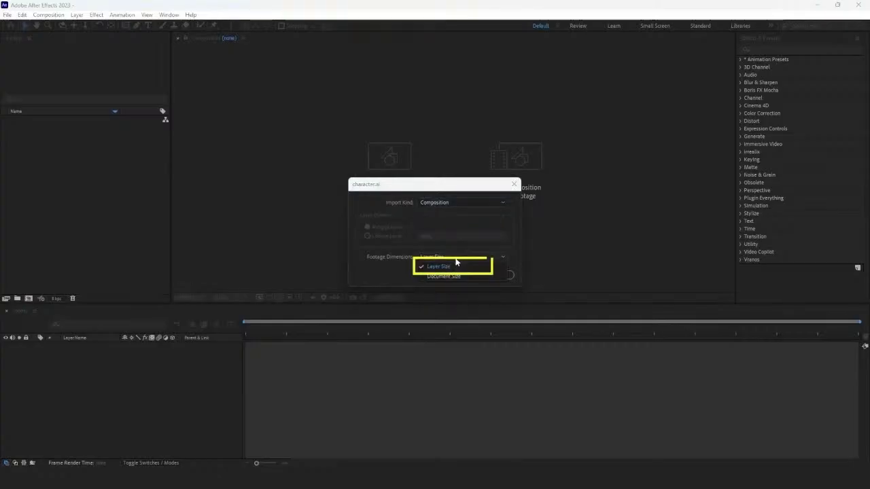
click(457, 267)
click(462, 275)
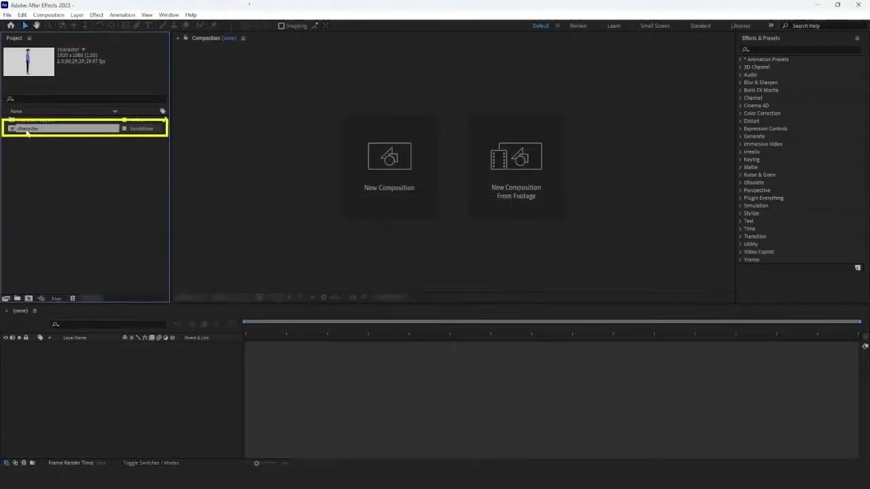
double_click(28, 133)
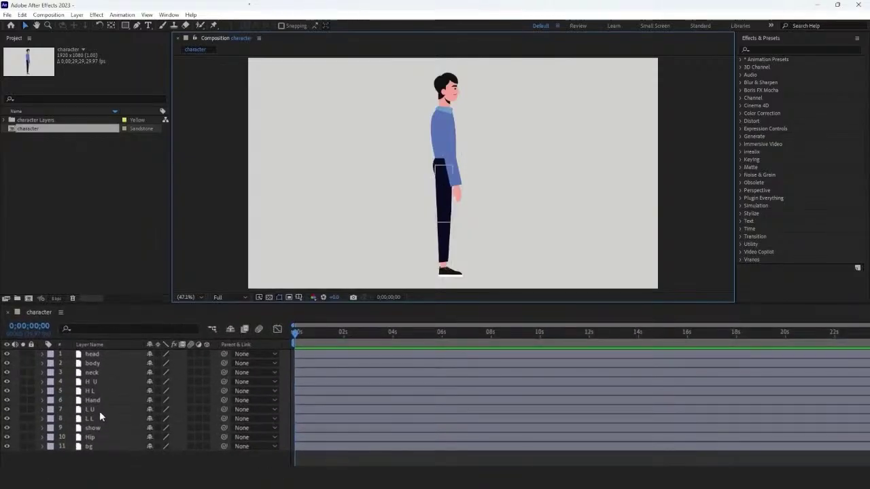
- Set the opacity of all layers from head to Hip to 50%
click(106, 354)
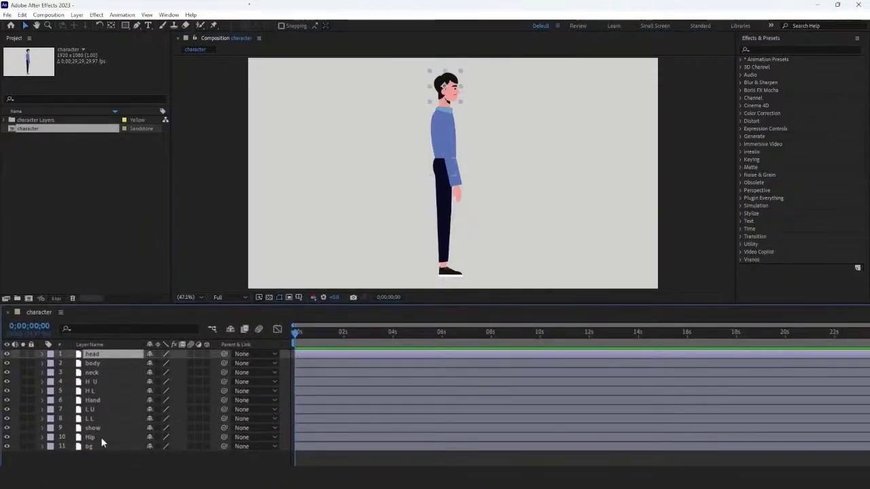
shift+click(101, 438)
key(t)
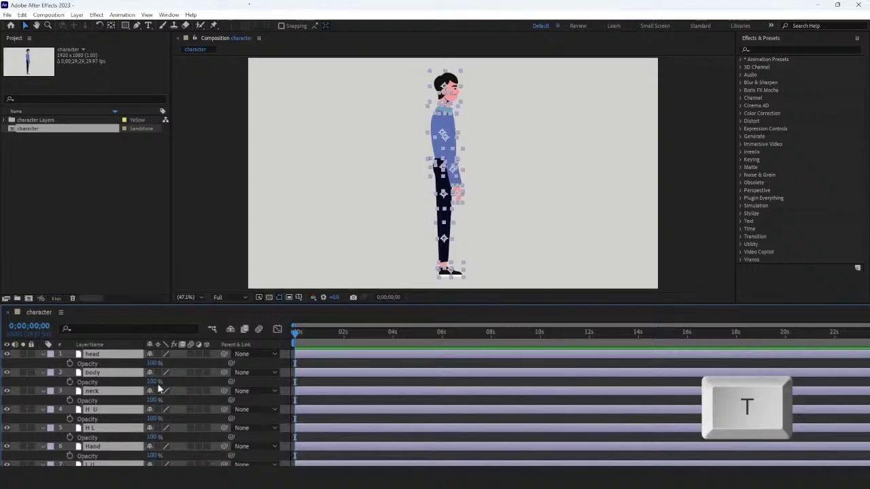
click(156, 362)
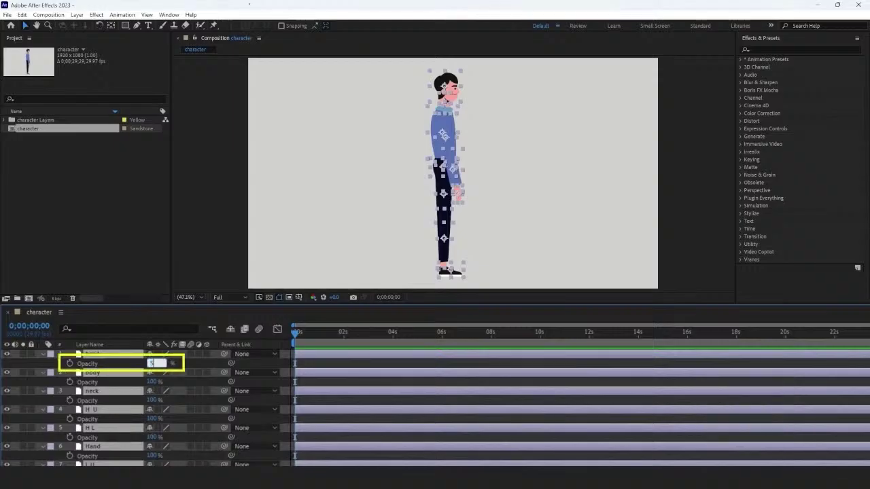
key(Return)
scroll(357, 140, up, 3)
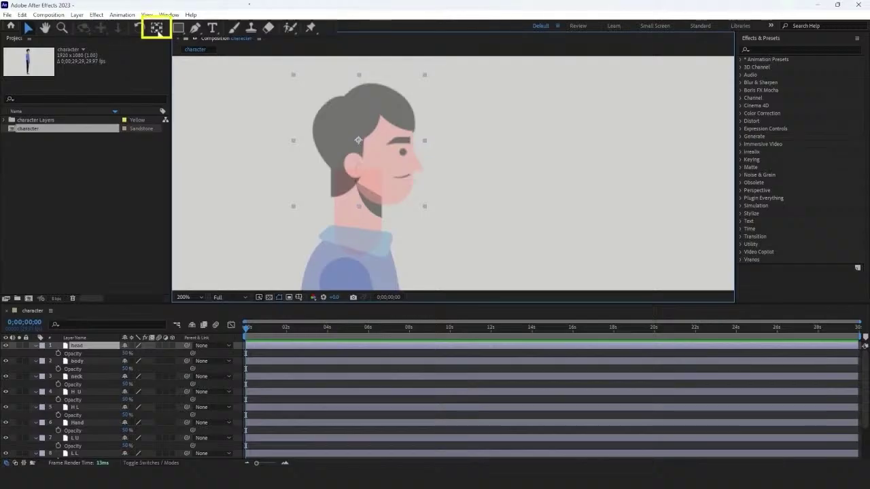
- Using the Pan Behind tool, move the anchor points of the head and neck to their lower joints and the body's to the waist
key(y)
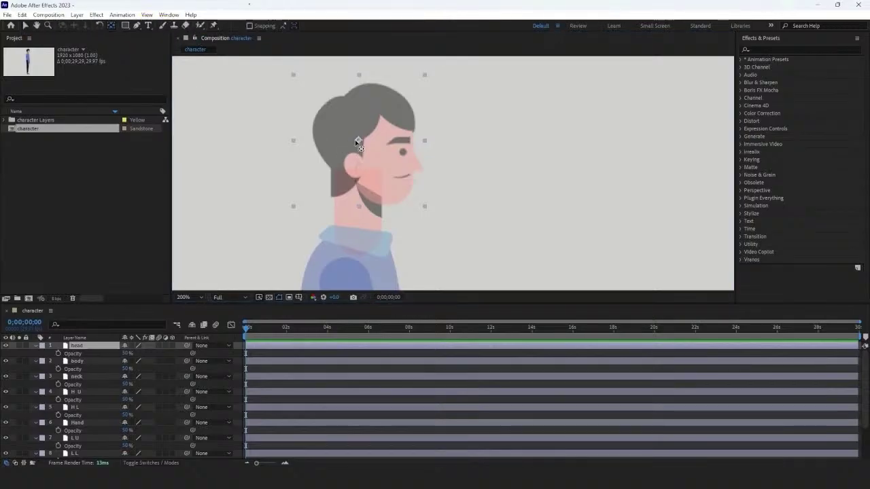
drag(359, 140, 380, 211)
click(381, 211)
drag(390, 208, 388, 233)
click(377, 253)
scroll(378, 253, down, 1)
drag(426, 200, 427, 252)
- Move the arm anchor points to their joints: H U to the shoulder, H L to the elbow and Hand to the wrist
click(77, 392)
drag(431, 212, 420, 171)
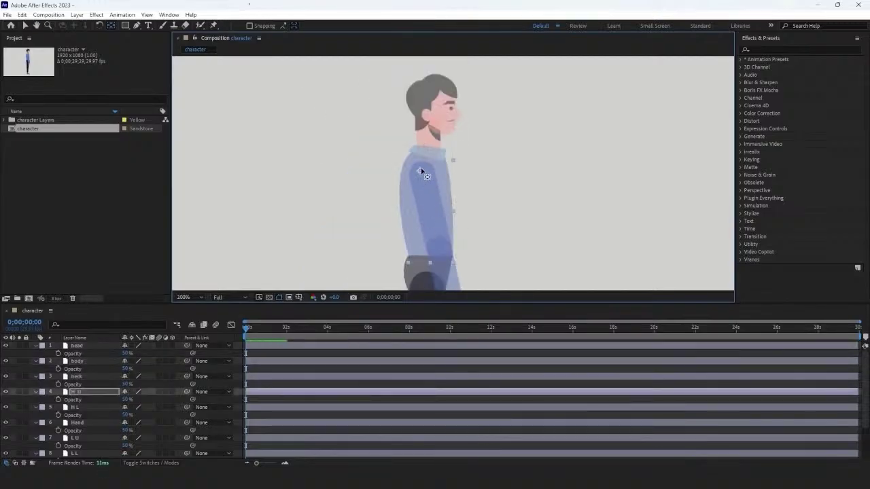
drag(439, 248, 402, 152)
click(413, 188)
drag(410, 184, 402, 150)
click(420, 234)
drag(420, 236, 419, 223)
- Move the leg anchor points to their joints: L U to the hip, L L to the knee and show to the ankle
click(391, 181)
click(394, 189)
scroll(394, 170, down, 3)
click(394, 156)
scroll(394, 204, down, 1)
click(399, 242)
drag(399, 240, 396, 236)
click(187, 297)
click(194, 307)
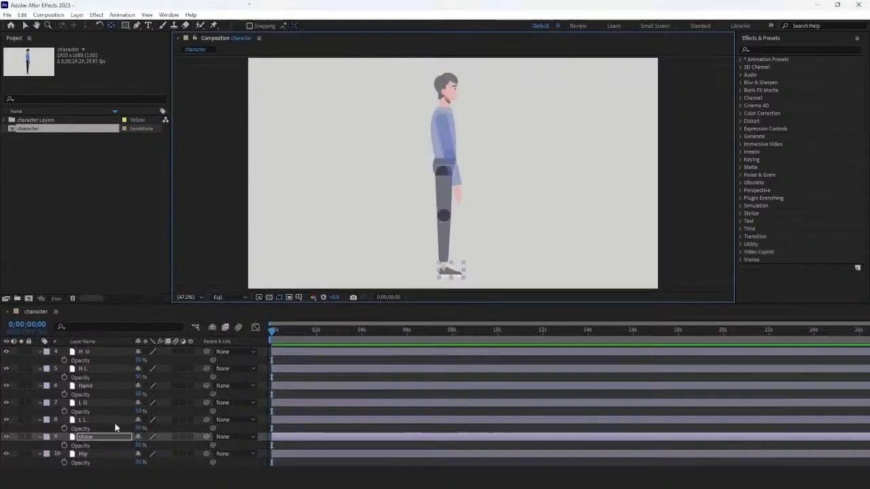
- Set the opacity of all the layers to 100%, then collapse their properties and deselect them
scroll(111, 366, up, 2)
key(ctrl+a)
click(165, 368)
text(100)
key(Return)
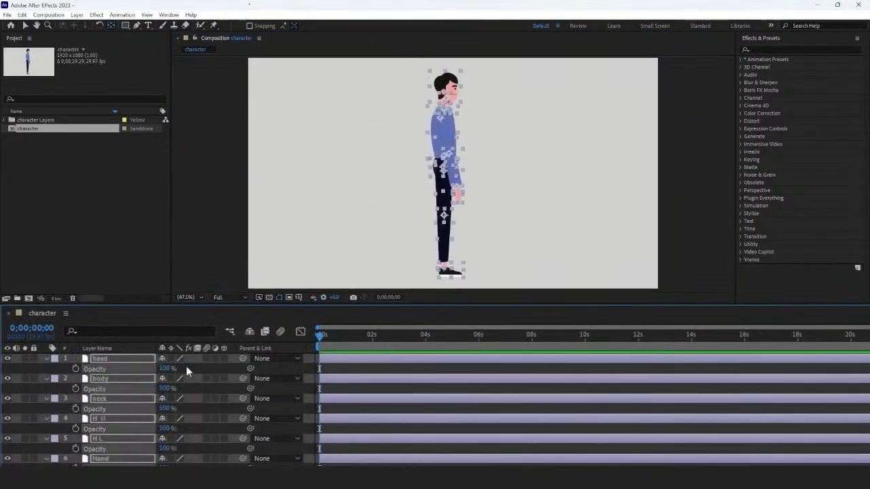
key(t)
key(F2)
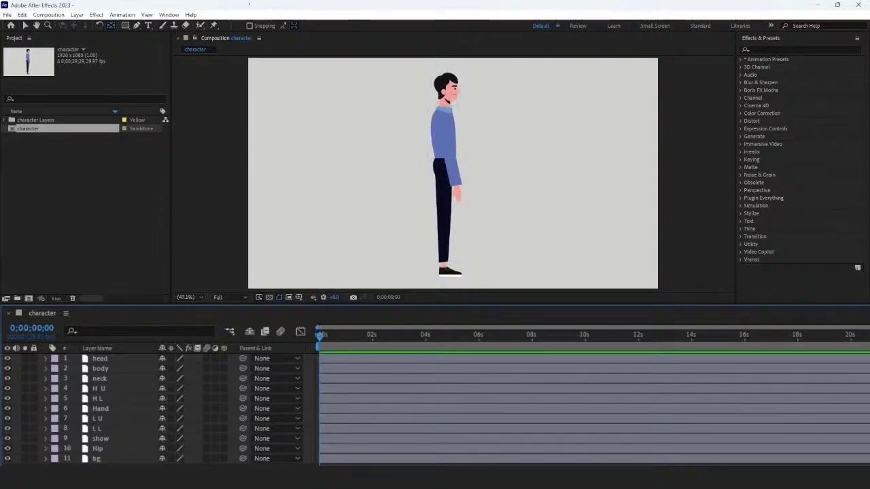
- Parent the H L layer to H U and the Hand layer to H L
click(124, 398)
drag(239, 398, 138, 410)
click(138, 409)
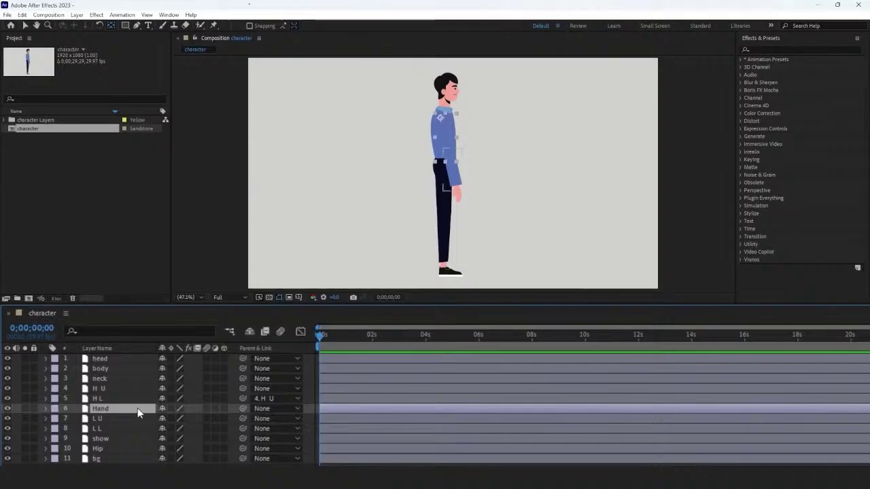
drag(242, 409, 136, 398)
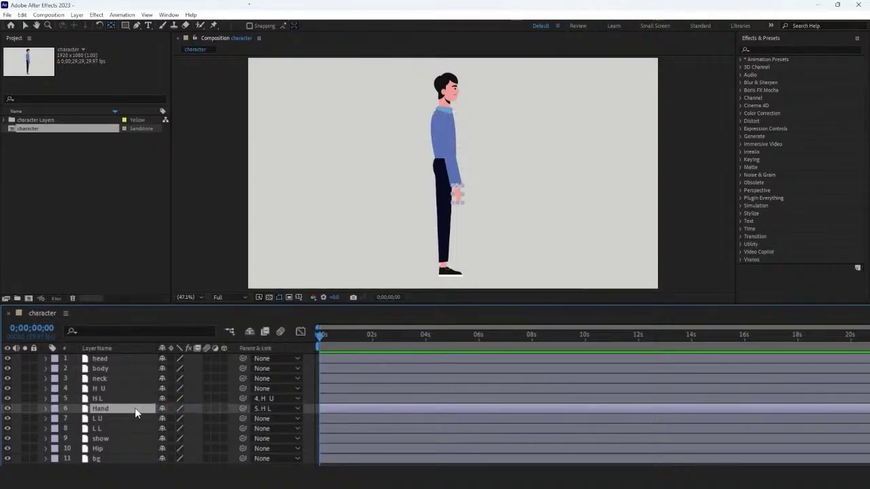
- Parent the L L layer to L U and the show layer to L L
click(139, 419)
click(140, 429)
drag(242, 428, 143, 419)
click(144, 438)
drag(242, 438, 148, 432)
- Parent the head, body, neck, H U and L U layers to the Hip layer
click(139, 358)
ctrl+click(135, 367)
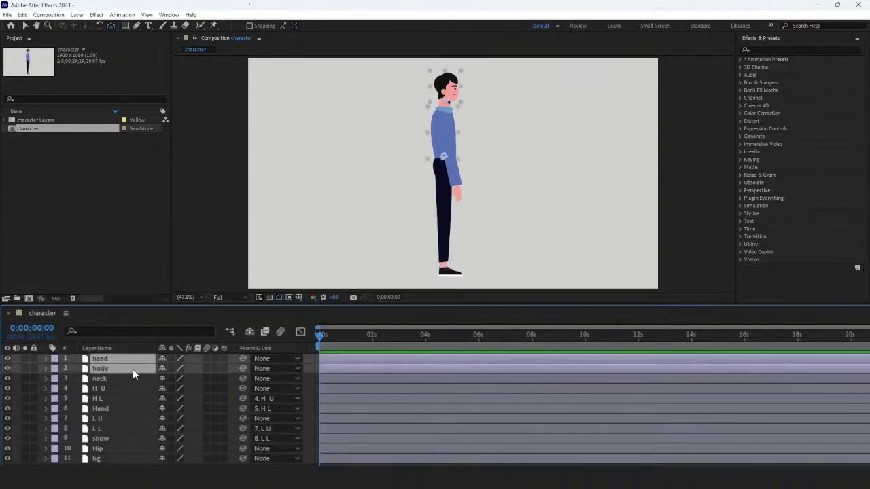
ctrl+click(128, 379)
ctrl+click(127, 388)
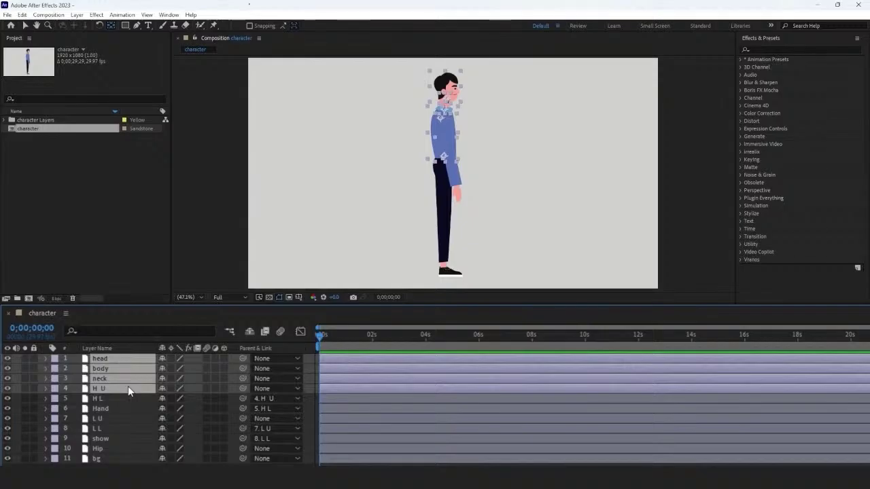
ctrl+click(128, 418)
drag(243, 418, 130, 450)
click(305, 372)
- Create Rotation keyframes for the L U, L L and show layers at 0;00;00;10
key(equal)
key(equal)
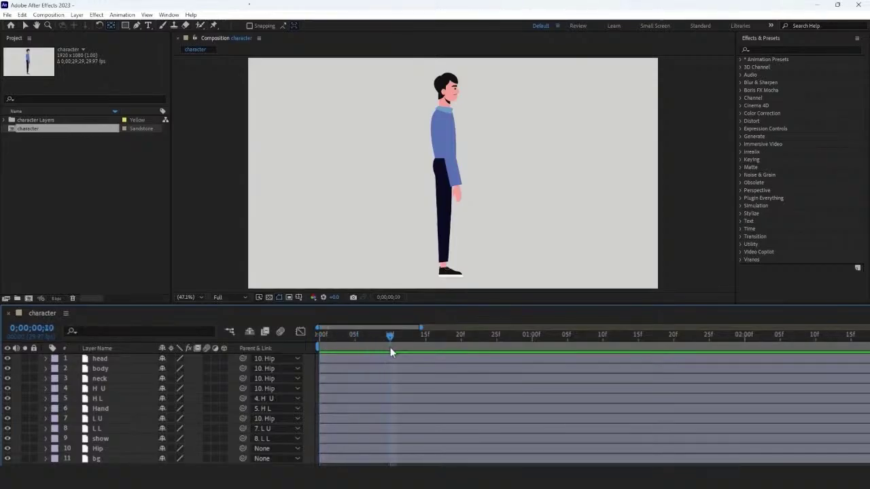
click(127, 419)
key(r)
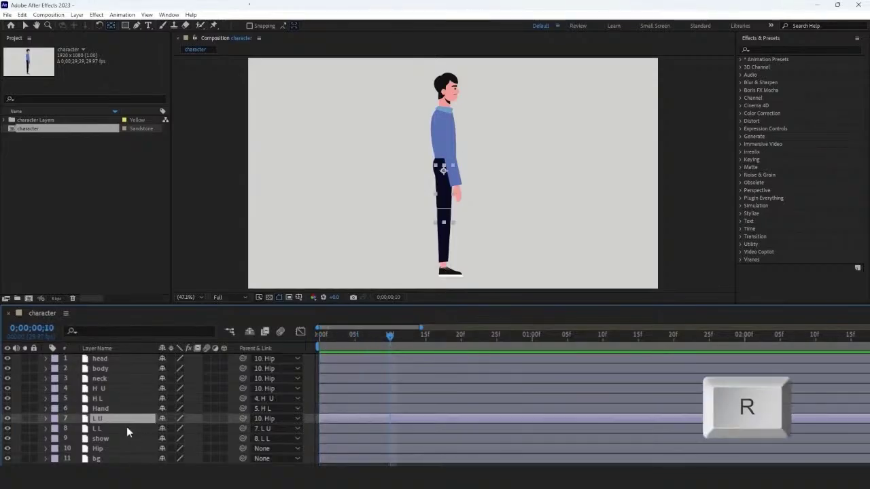
shift+click(126, 428)
shift+click(126, 438)
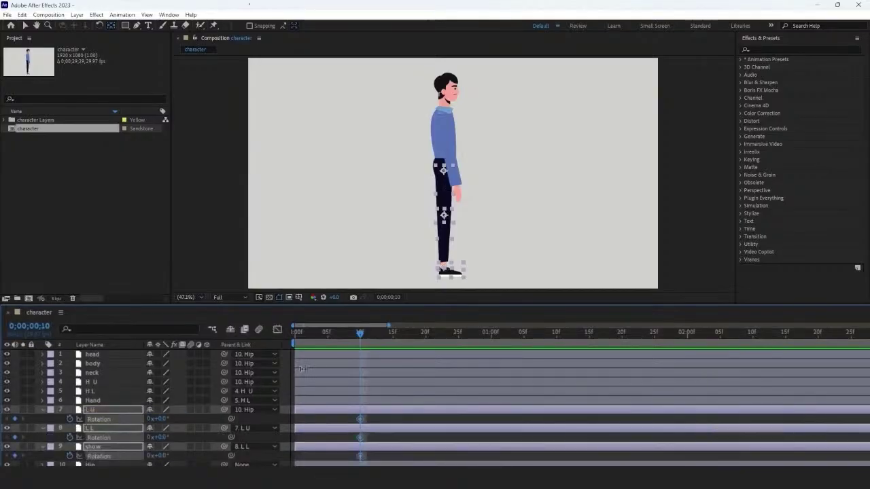
- At 0;00;00;00, pose the leg forward with Rotation -35° on L U, 17° on L L and -4° on show
key(Home)
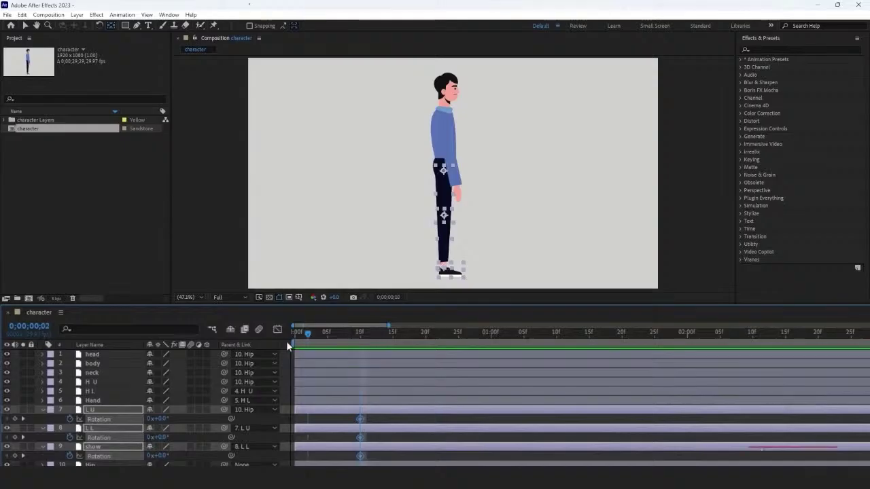
click(130, 419)
drag(163, 419, 169, 458)
- At 0;00;00;20, rotate L U, L L and show into the trailing leg pose behind the body
drag(295, 335, 426, 347)
drag(161, 419, 169, 438)
drag(165, 456, 168, 456)
- At 0;00;01;00, bend the leg with Rotation -37° on L U, 73° on L L and 15° on show
drag(427, 334, 492, 336)
drag(166, 419, 141, 419)
drag(162, 438, 187, 438)
drag(162, 456, 169, 456)
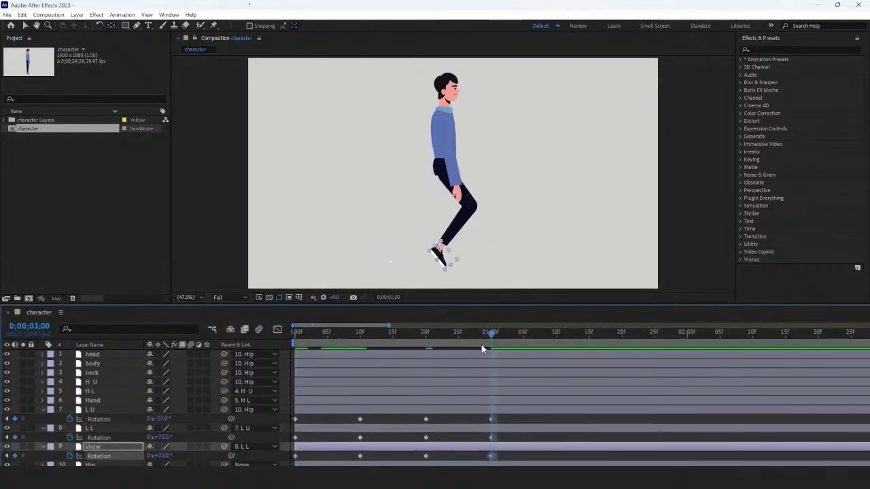
- Copy the first Rotation keyframes of L U, L L and show to 0;00;01;10 and preview the leg from the start
click(316, 427)
click(295, 419)
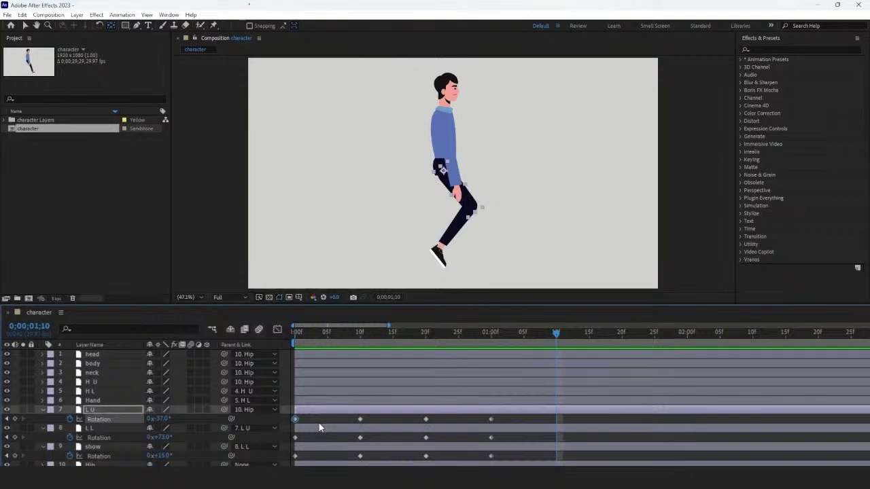
click(295, 438)
key(ctrl+c)
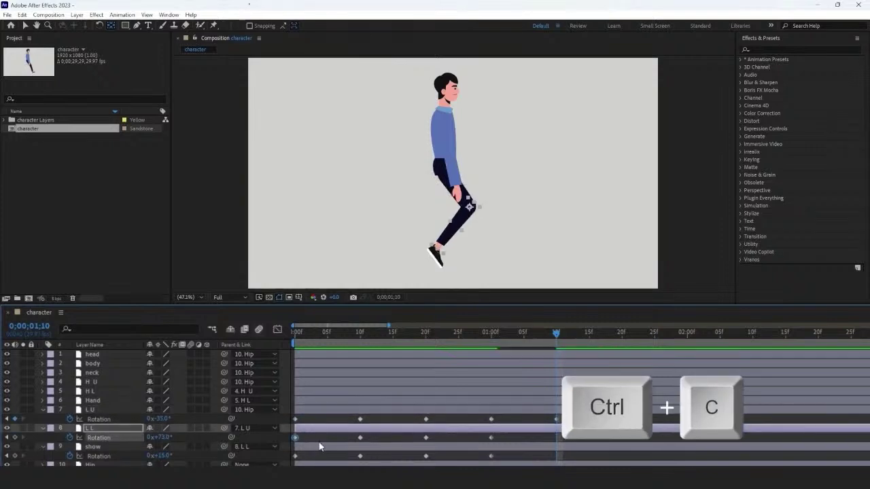
key(ctrl+v)
click(295, 456)
key(ctrl+v)
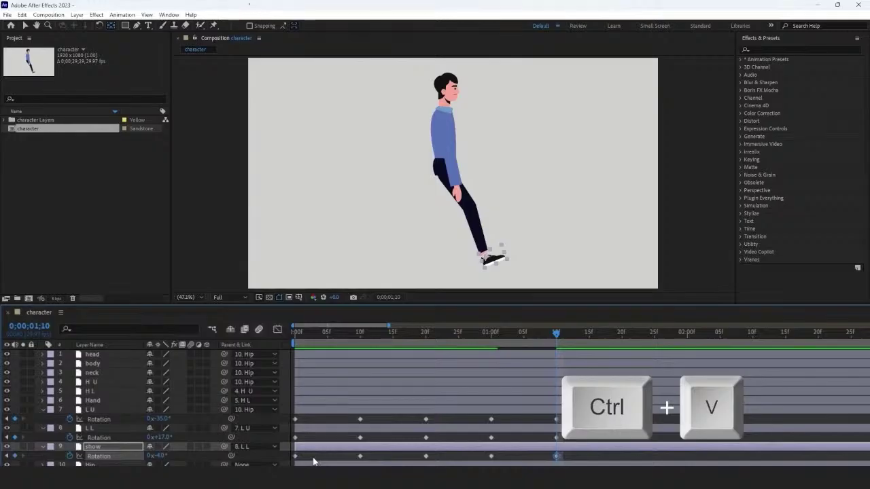
drag(557, 333, 299, 338)
key(space)
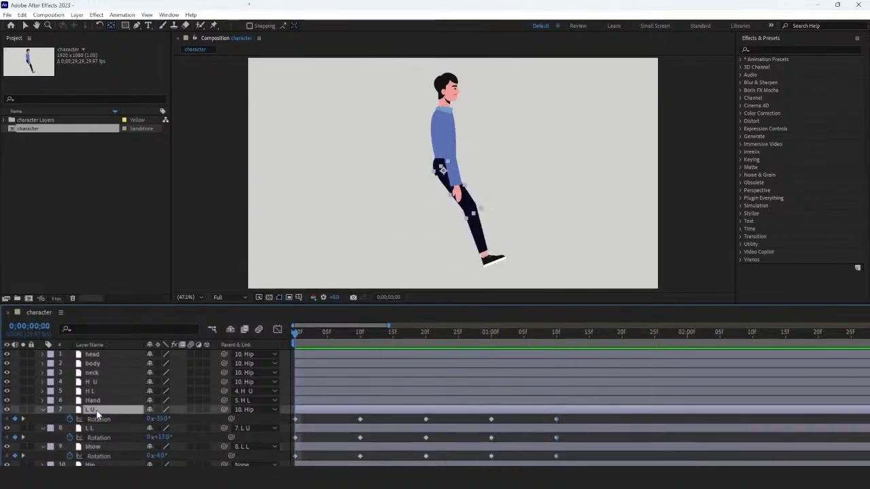
- Add the expression loopOutDuration(type = "cycle", duration = 0) to the Rotation of L U and L L
alt+click(70, 419)
click(171, 418)
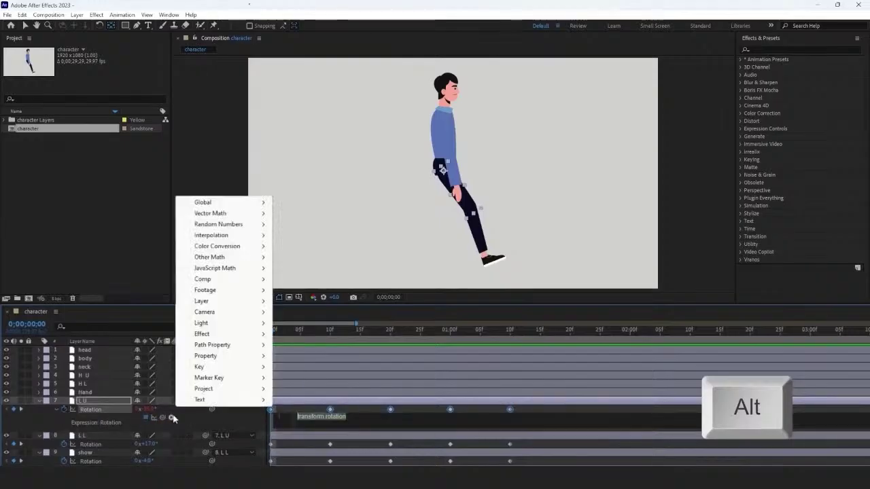
mouse_move(222, 361)
click(340, 257)
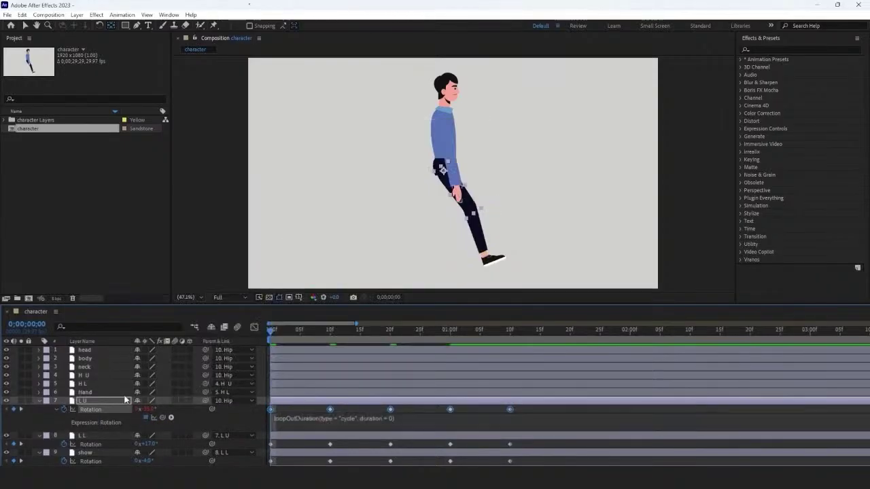
scroll(116, 415, down, 1)
alt+click(64, 436)
click(171, 444)
mouse_move(222, 382)
click(340, 279)
- Add the loopOutDuration(type = "cycle", duration = 0) expression to the show layer's Rotation and preview the looping leg
scroll(136, 415, down, 1)
alt+click(64, 454)
click(170, 461)
mouse_move(221, 399)
click(307, 301)
key(space)
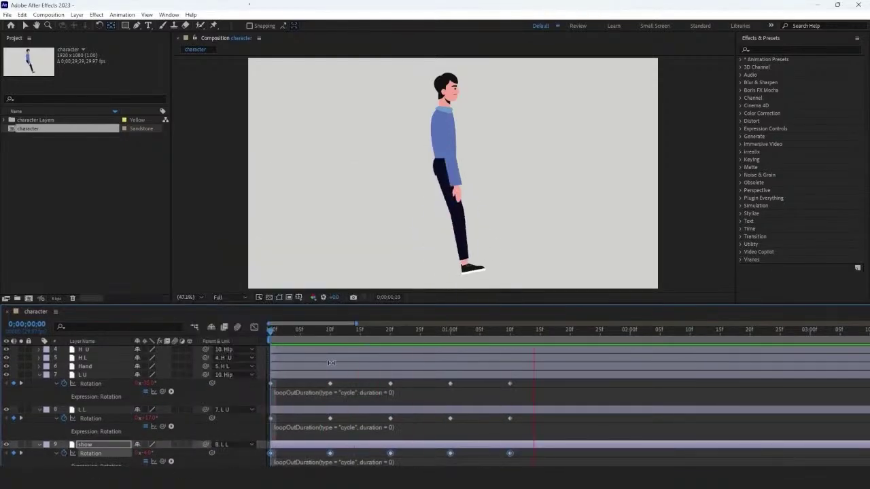
key(space)
- Duplicate the L U, L L and show layers and place the copies together directly above Hip
click(114, 375)
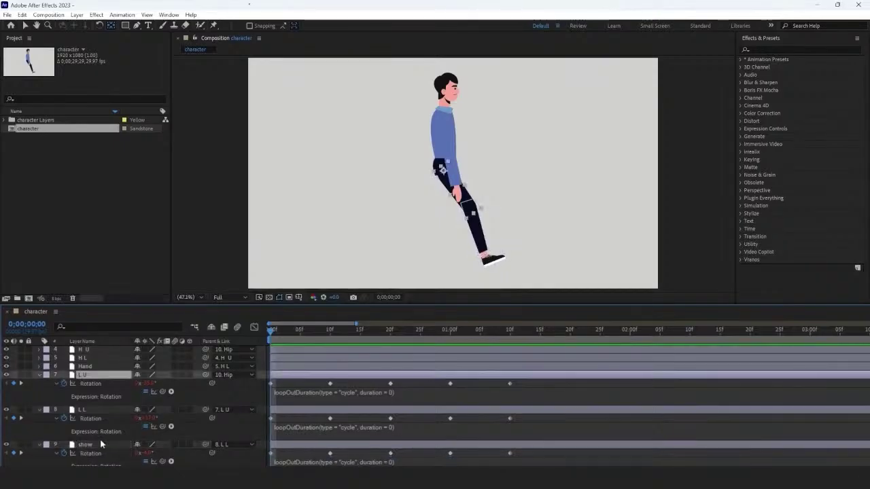
shift+click(101, 444)
key(u)
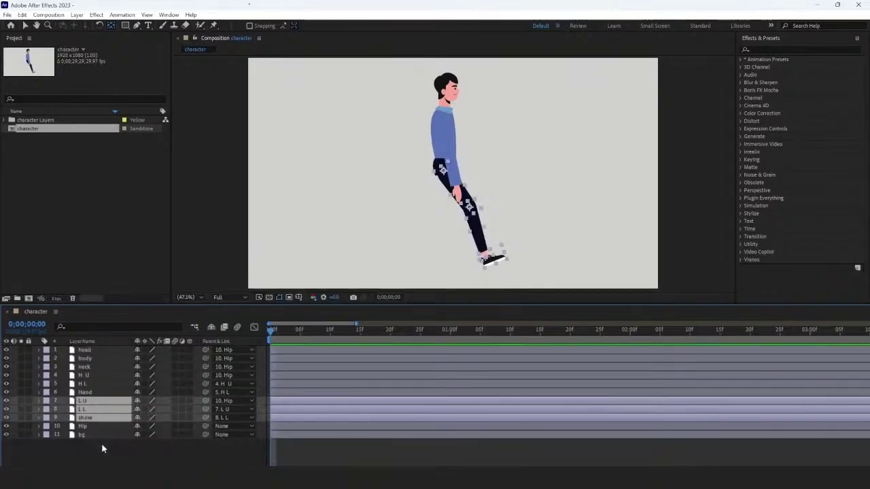
key(ctrl+d)
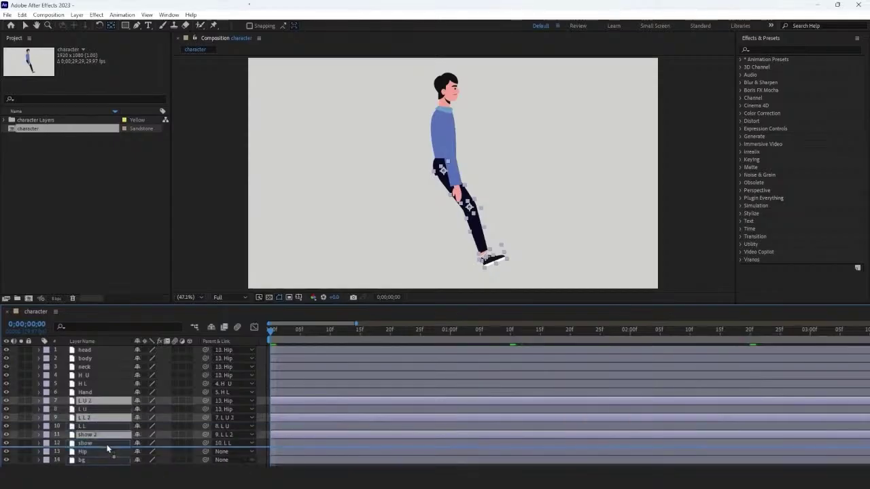
drag(106, 454, 107, 454)
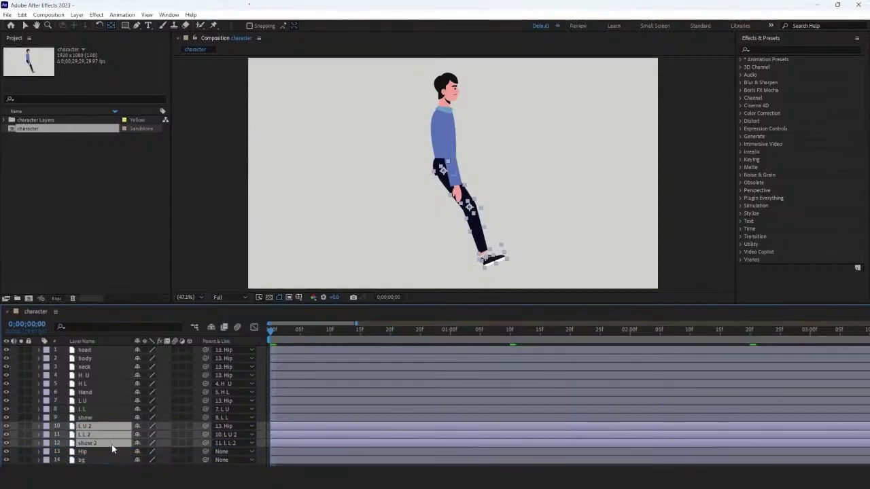
- Shift L U 2, L L 2 and show 2 earlier by 20 frames to offset the second leg, and preview the walk
key(u)
drag(432, 426, 317, 426)
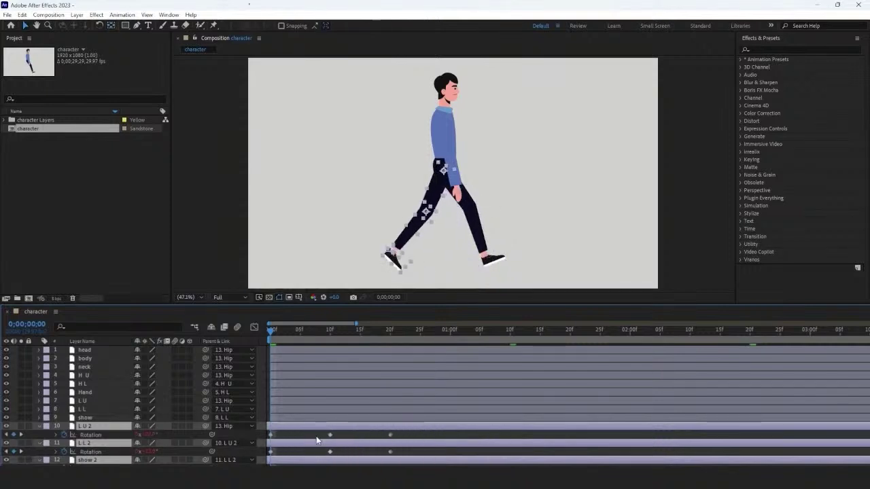
key(u)
click(304, 473)
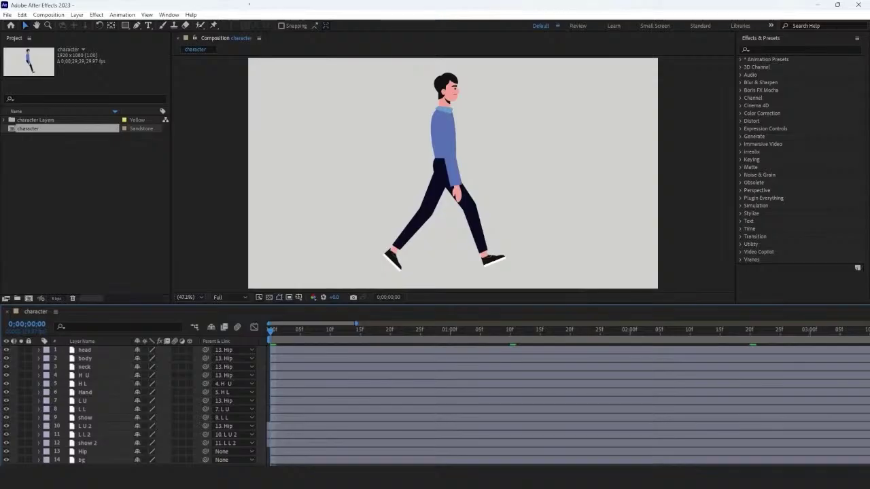
key(space)
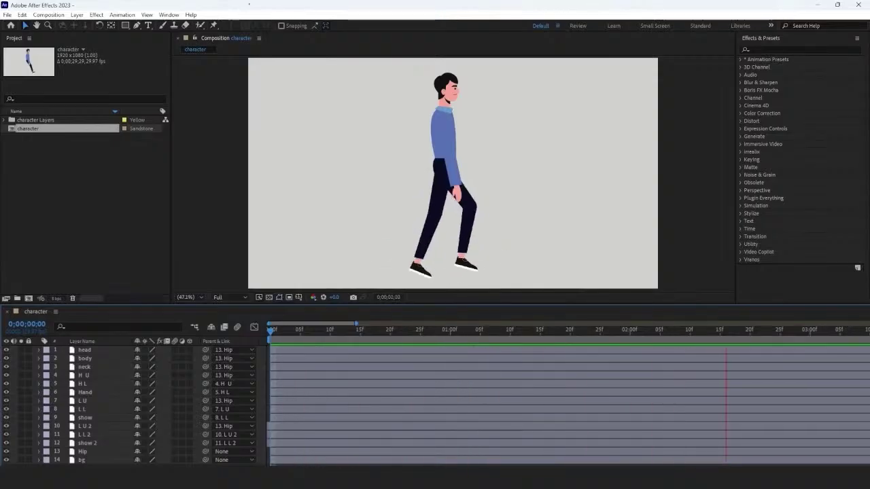
key(space)
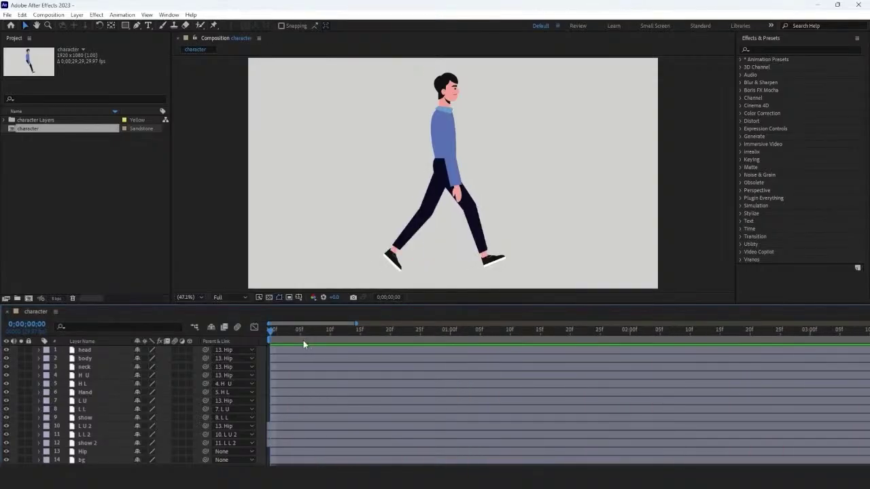
- Create Rotation keyframes for the H U, H L and Hand layers at 0;00;00;10
click(127, 376)
key(r)
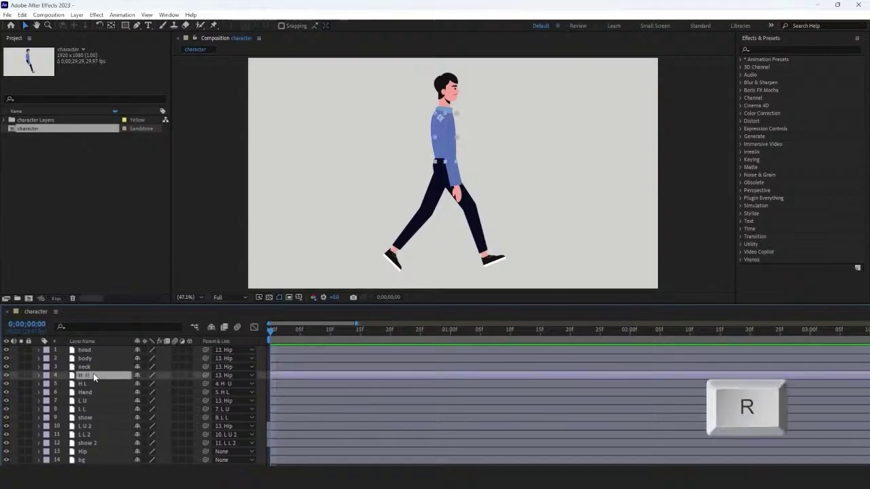
shift+click(97, 392)
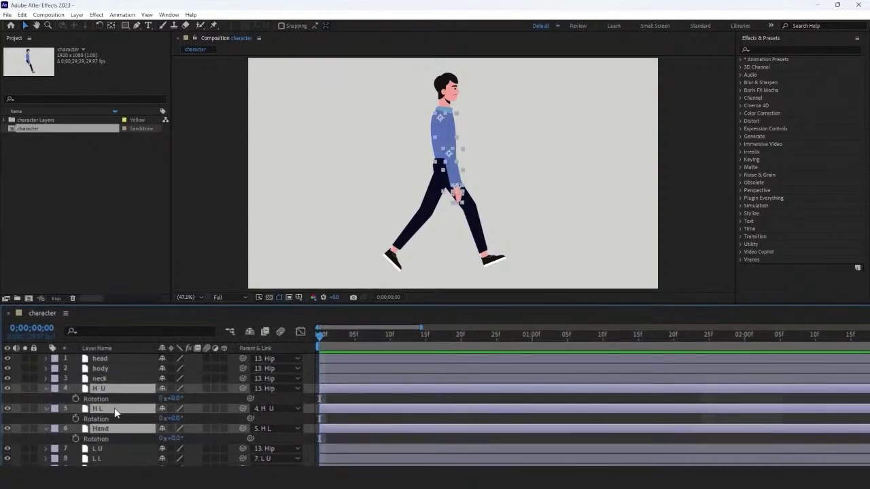
click(390, 336)
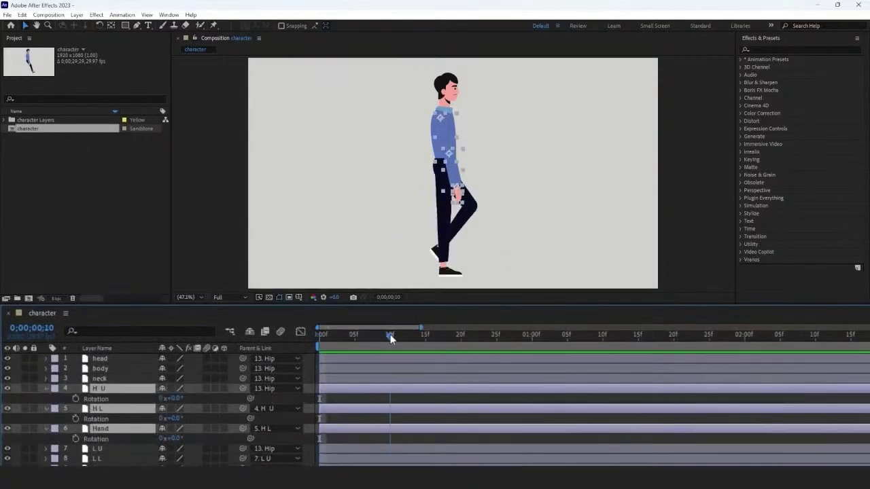
click(75, 400)
- Swing the arm forward at 0;00;00;00 with Rotation -17° on H U, -10° on H L and -12° on Hand, and backward at 0;00;00;20
key(Home)
drag(178, 399, 174, 441)
drag(325, 336, 463, 358)
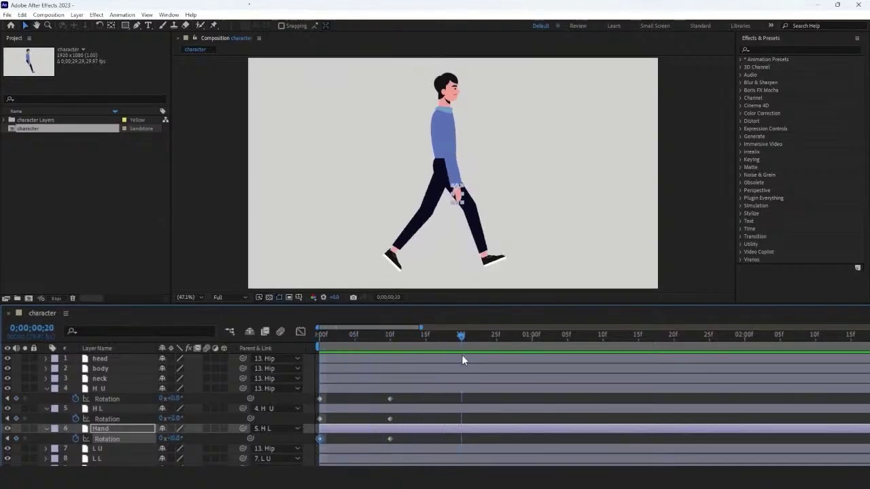
drag(170, 399, 180, 439)
- At 0;00;01;00, rotate H U, H L and Hand back toward the body for the arm's passing pose
key(Page_Up)
key(Page_Up)
drag(411, 343, 527, 359)
drag(175, 399, 169, 419)
drag(174, 439, 169, 439)
- Copy the first Rotation keyframes of H U, H L and Hand to 0;00;01;10
drag(534, 339, 603, 338)
click(320, 399)
key(ctrl+c)
key(ctrl+v)
click(319, 419)
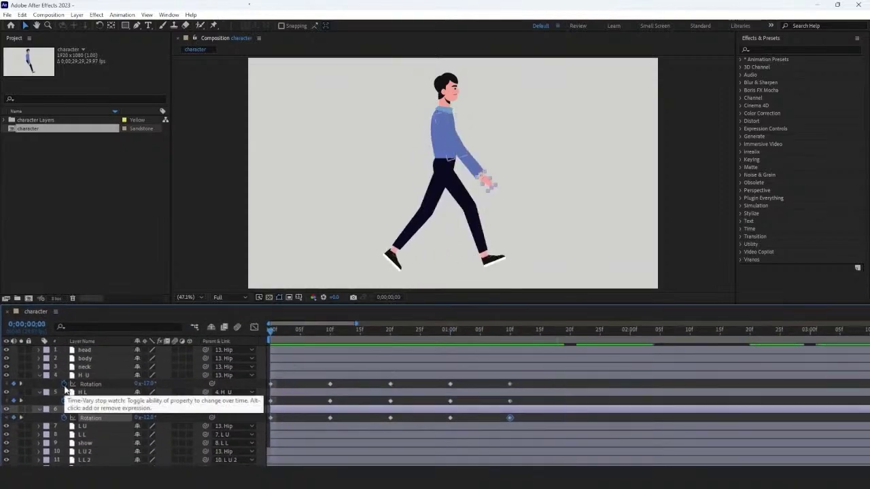
- Add the expression loopOutDuration(type = "cycle", duration = 0) to the Rotation of H U, H L and Hand
alt+click(64, 384)
click(170, 392)
mouse_move(205, 331)
click(326, 231)
alt+click(64, 419)
click(171, 427)
mouse_move(205, 365)
click(349, 267)
alt+click(63, 454)
click(171, 462)
mouse_move(205, 400)
click(348, 301)
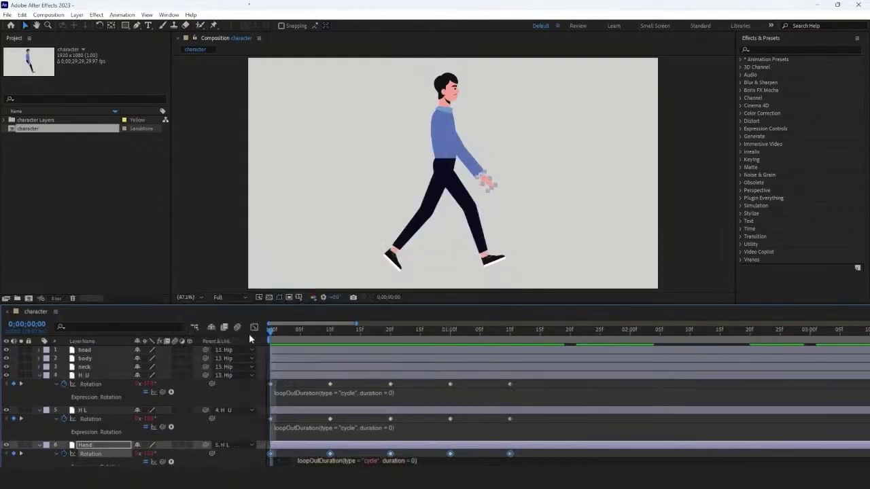
- Preview the walk with the looping arm swing, then return to the start of the composition
click(283, 380)
key(space)
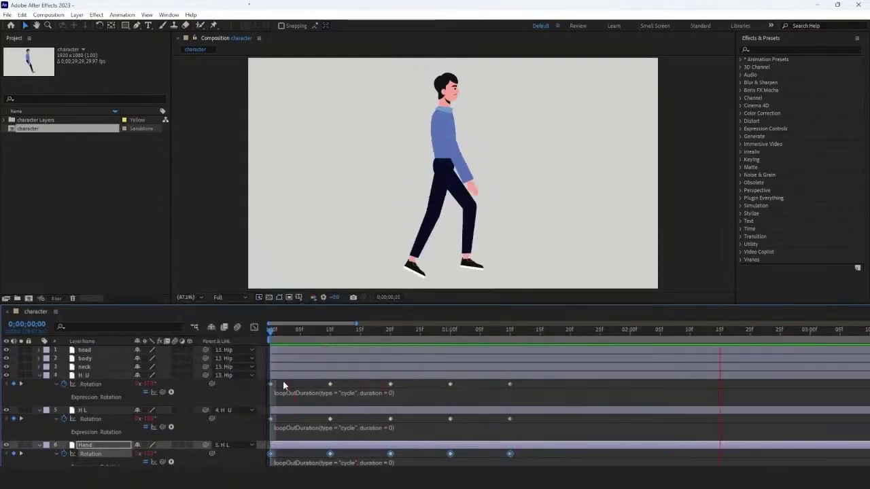
key(space)
click(270, 331)
- Duplicate H U, H L and Hand, place the copies below Hip, and shift the copies' Rotation keyframes 20 frames earlier
click(84, 375)
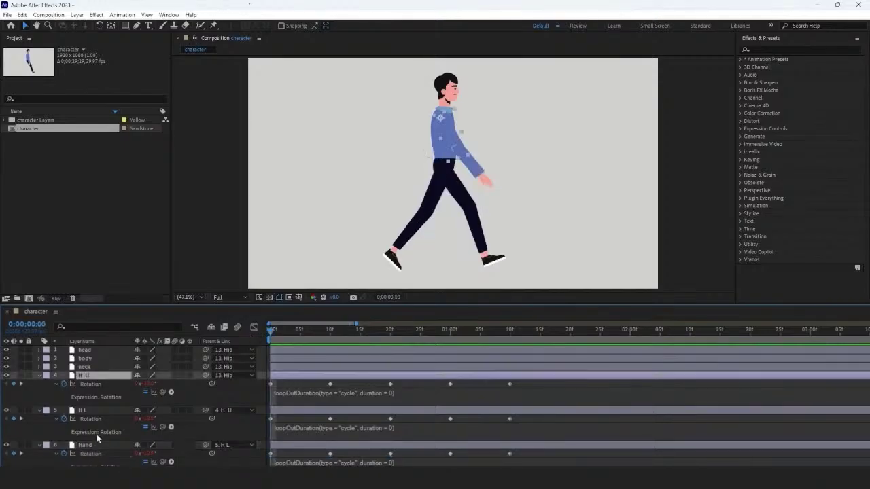
key(u)
shift+click(106, 393)
key(ctrl+d)
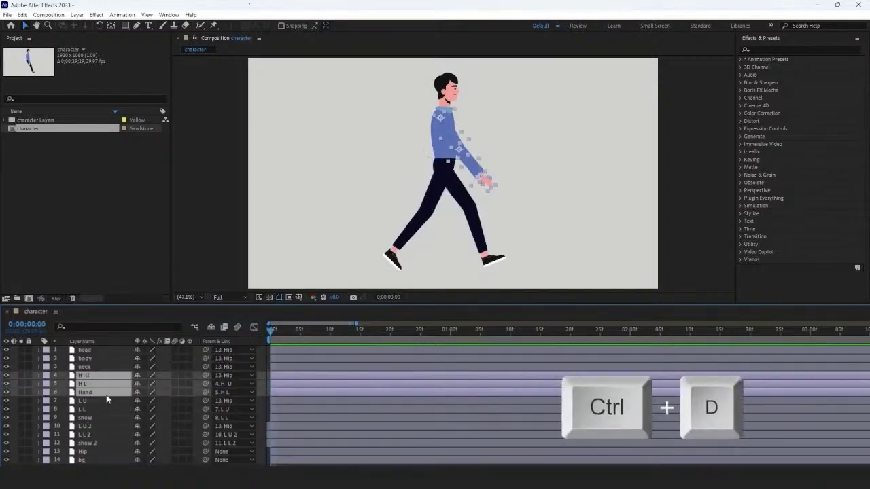
drag(102, 394, 96, 463)
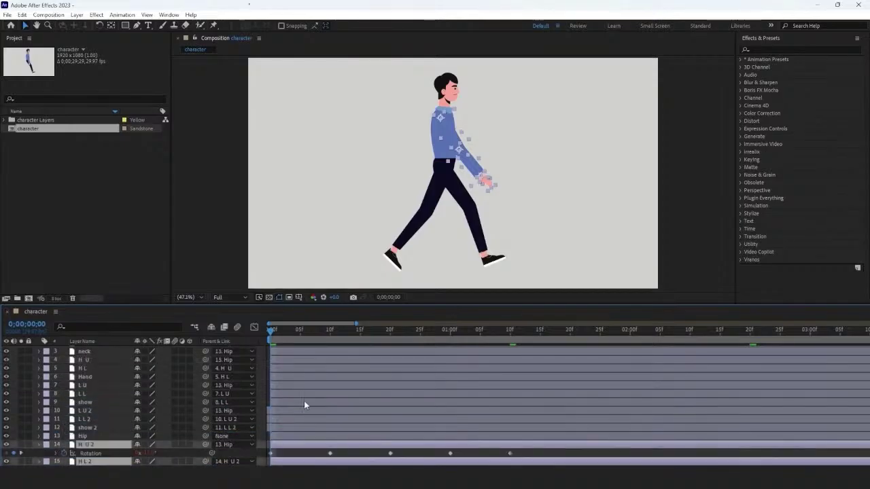
key(u)
drag(376, 422, 288, 430)
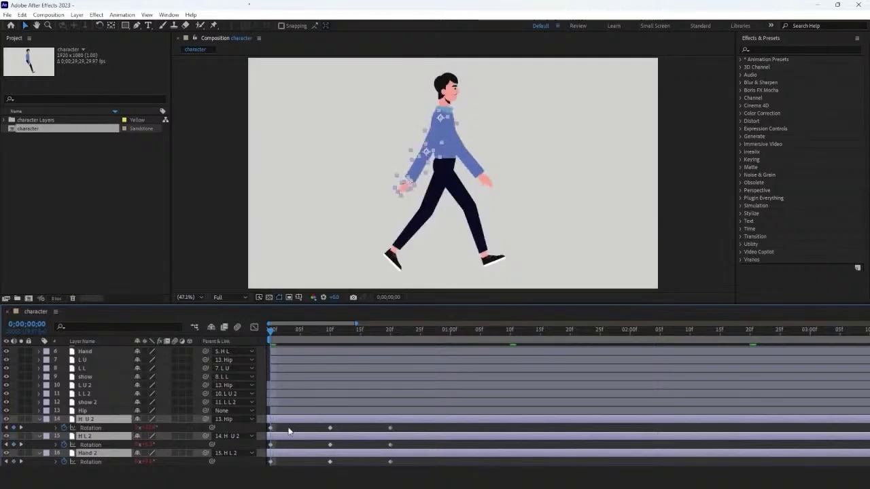
- Preview the full walk cycle with both arms, return to the start, and collapse the copied arm layers' keyframes
key(space)
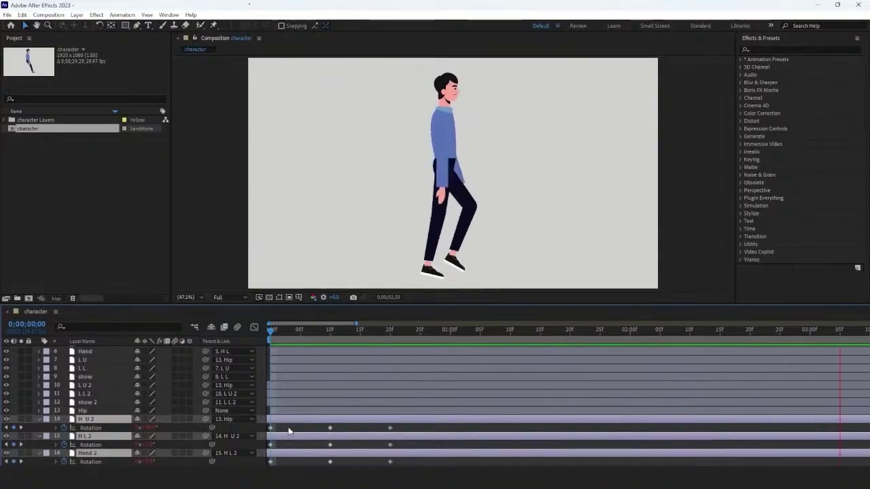
key(space)
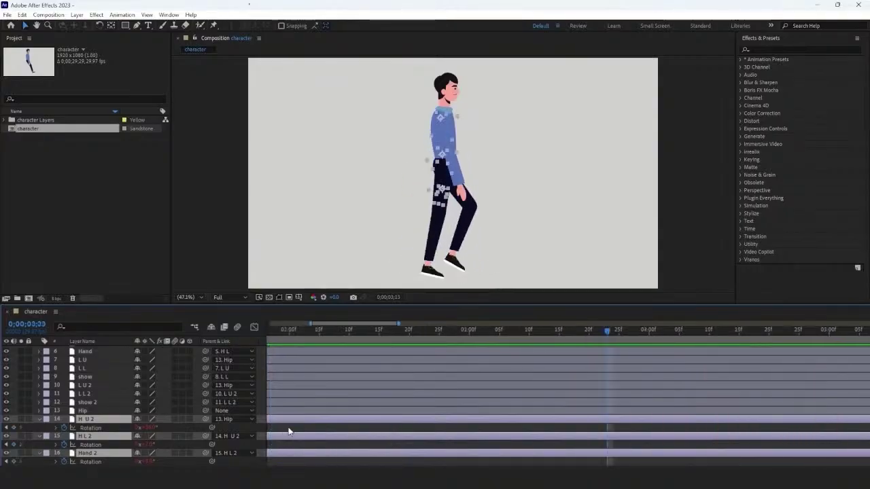
key(Home)
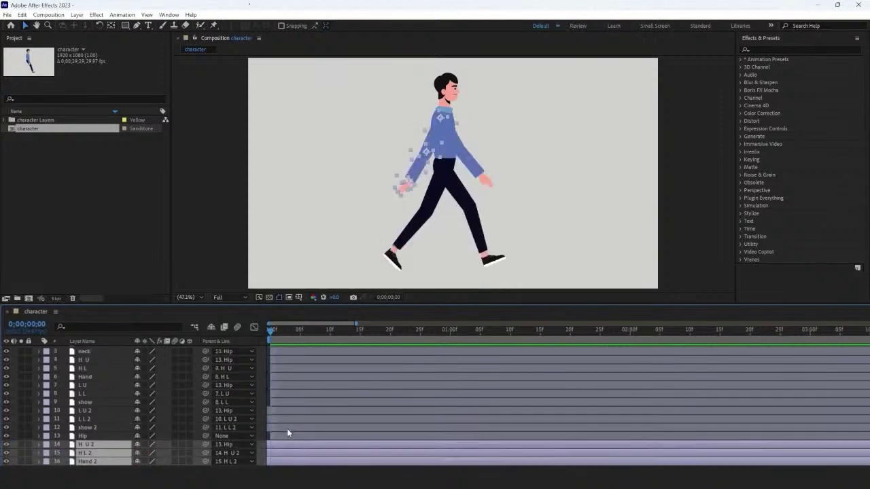
key(u)
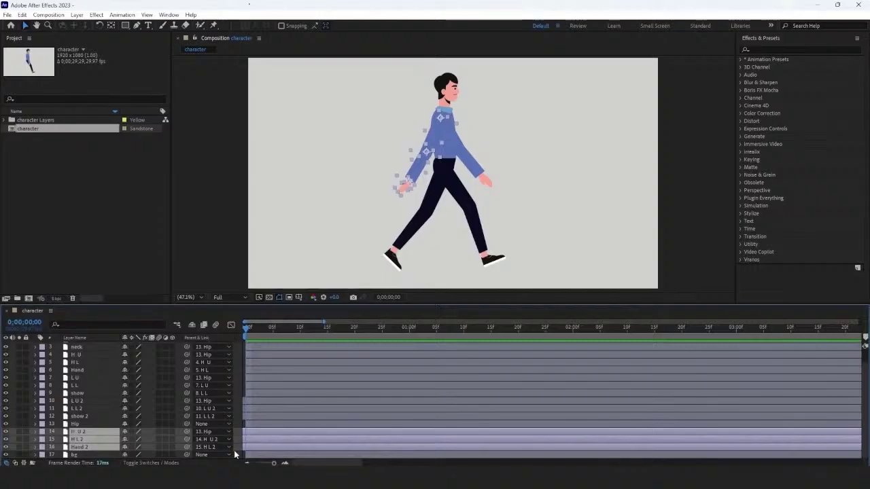
click(236, 461)
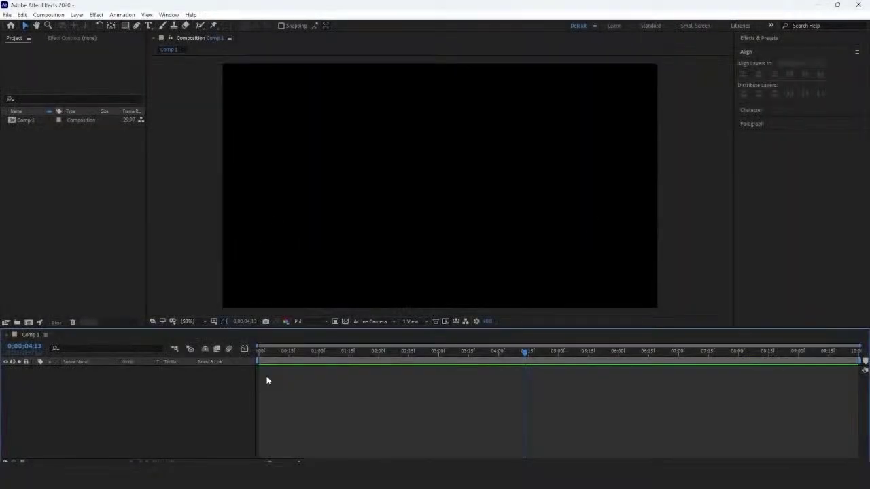
- Create a text layer reading SAND in Comp 1
click(149, 26)
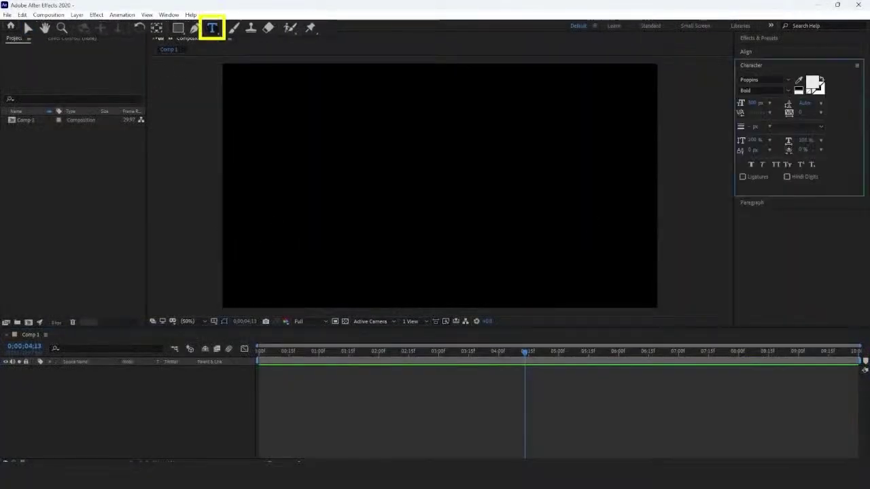
click(301, 161)
text(SAND)
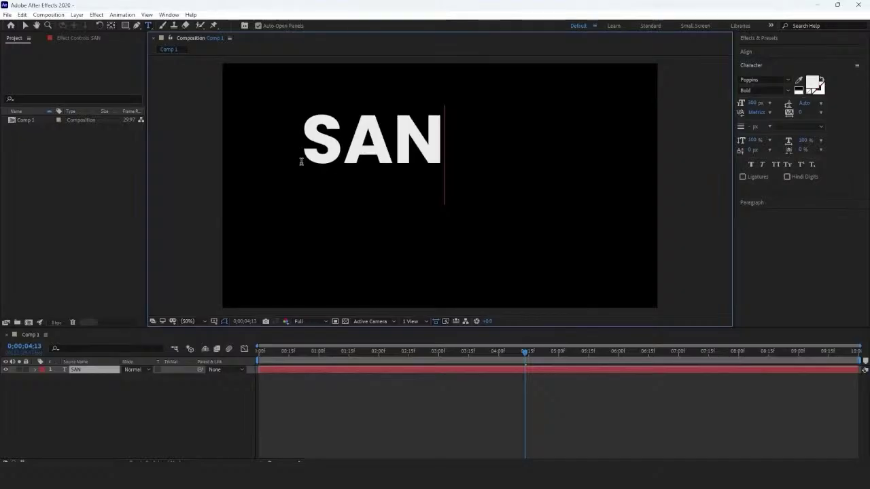
- Center the SAND text horizontally and vertically in the composition and move its anchor point to the text's center
click(742, 53)
click(706, 89)
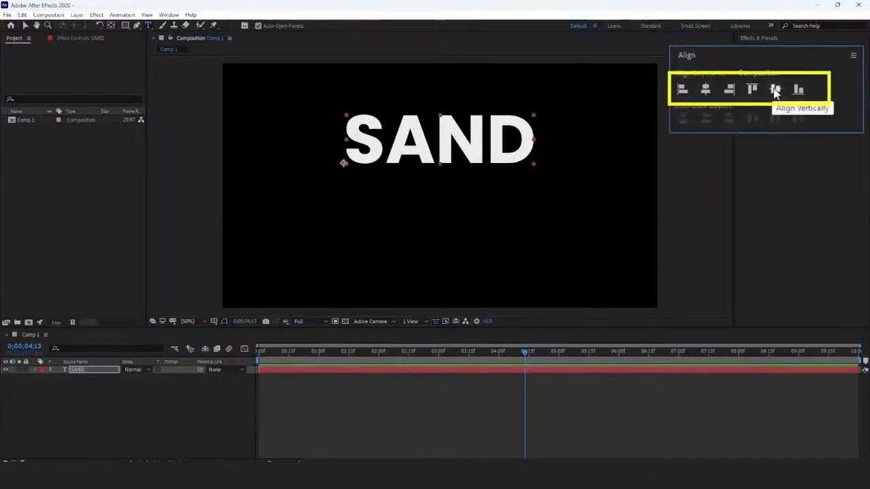
click(775, 90)
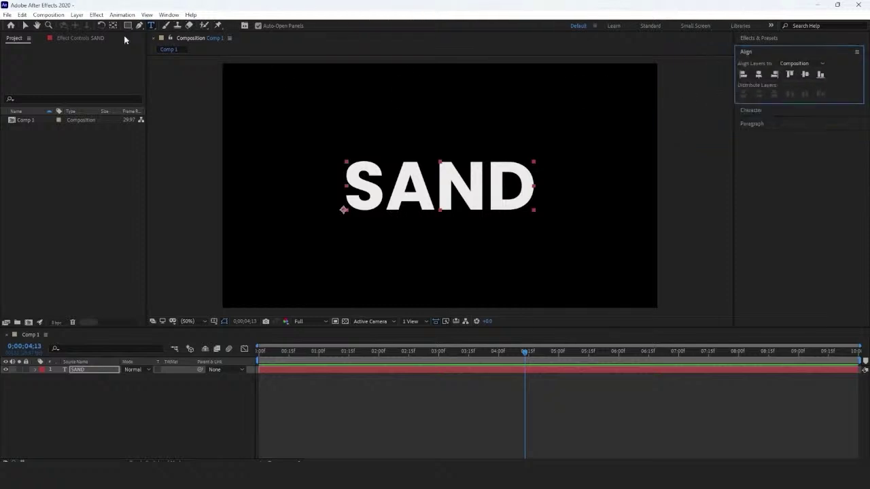
click(185, 30)
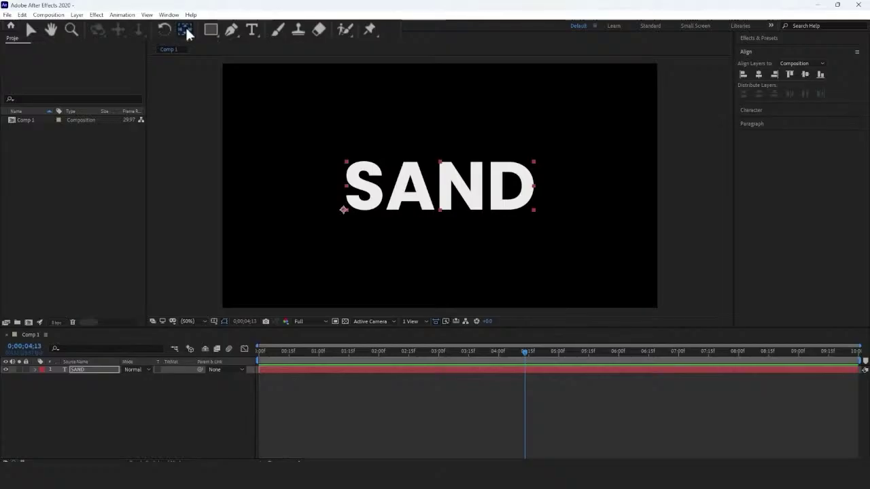
- Pre-compose the SAND text layer as SAND Comp 1
right_click(96, 371)
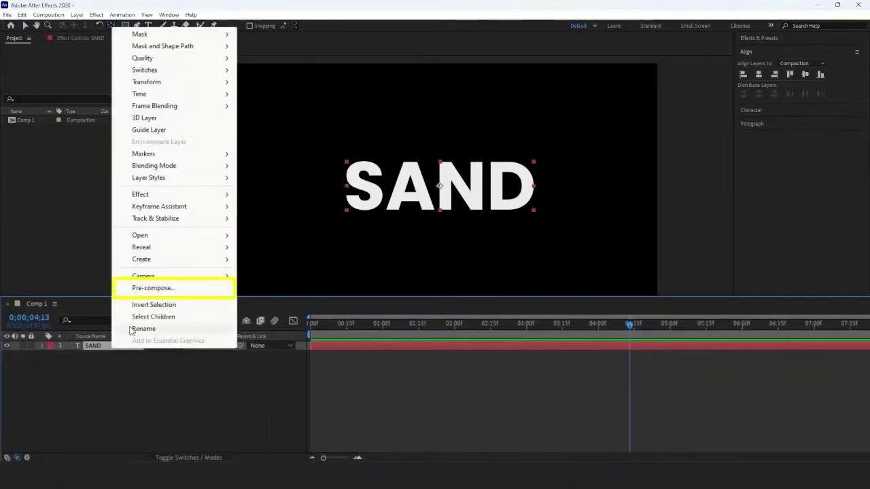
click(150, 288)
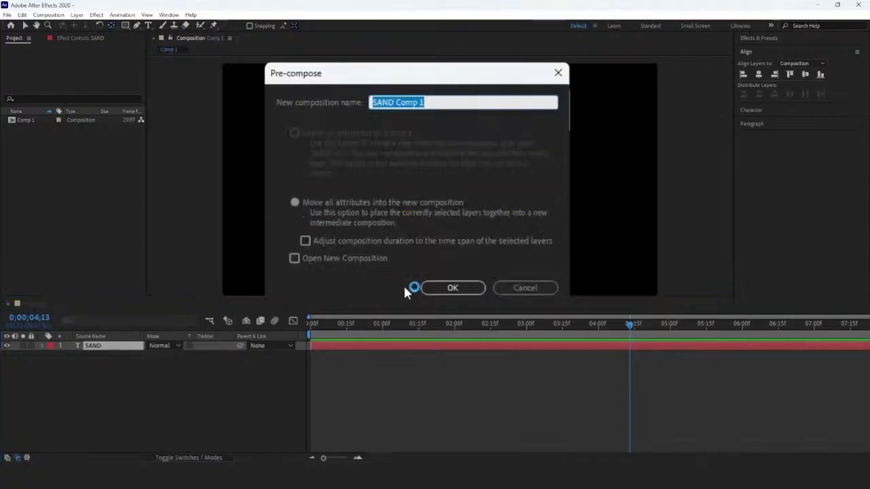
click(428, 289)
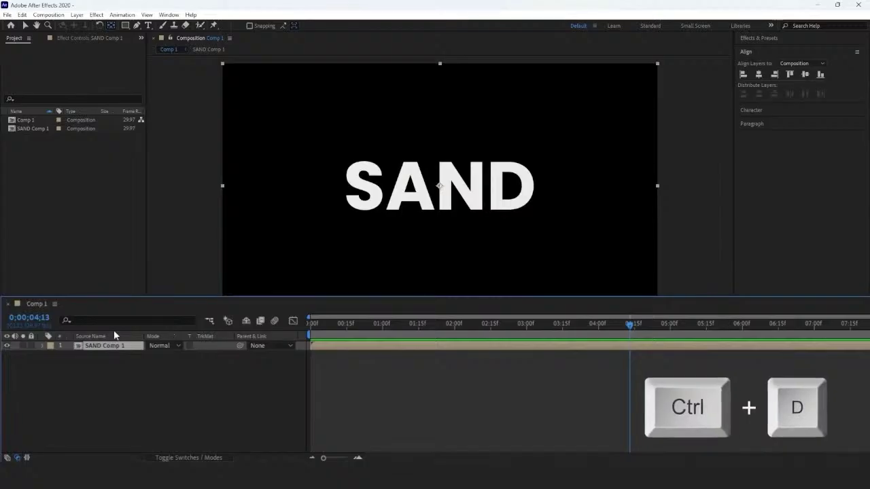
- Duplicate SAND Comp 1 and pre-compose the upper copy as SAND Comp 2, moving all attributes into the new composition
key(ctrl+d)
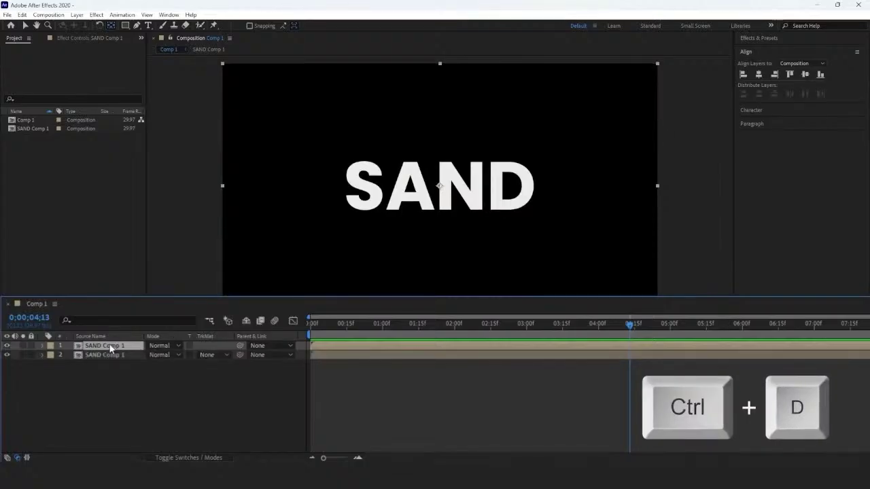
right_click(111, 348)
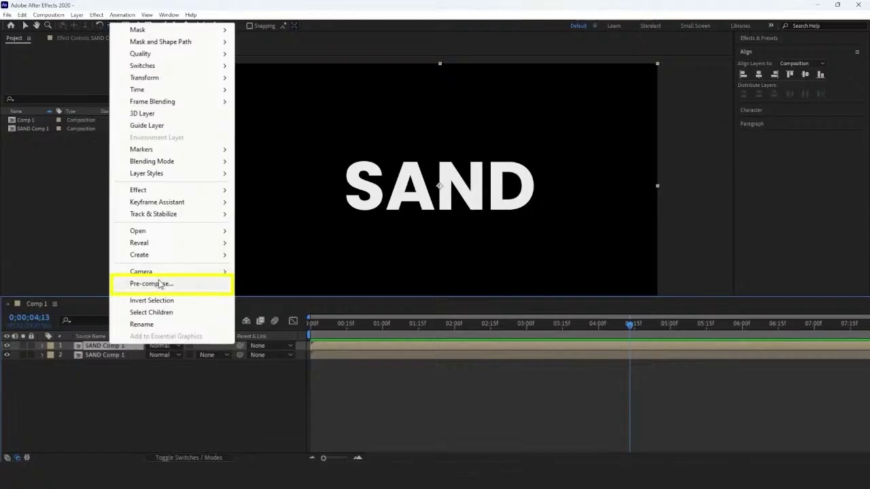
click(160, 284)
click(354, 203)
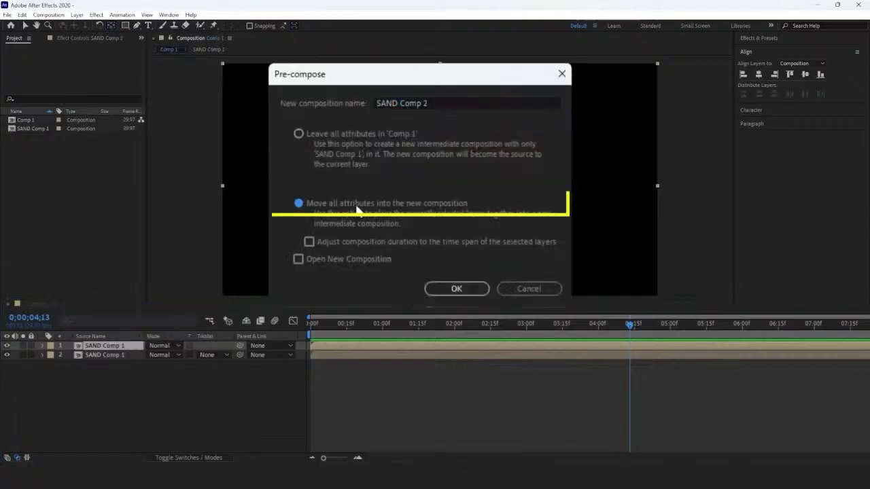
click(454, 289)
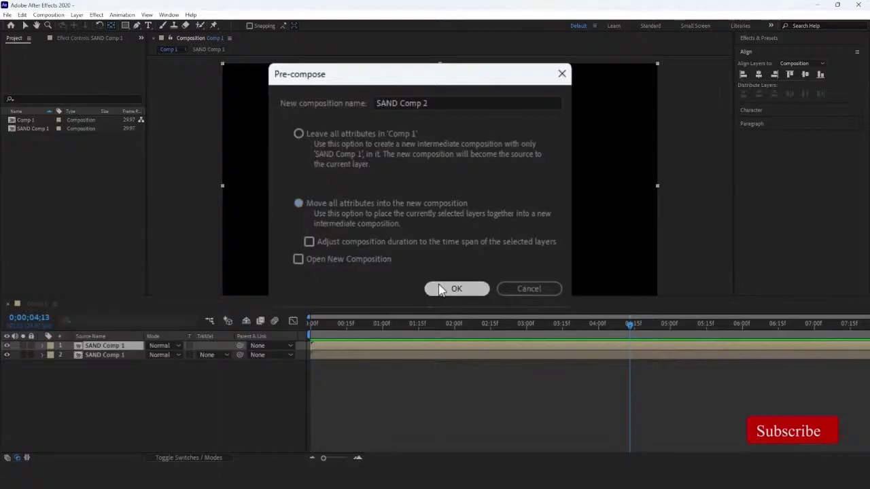
- Find the CC Particle Systems II effect and apply it to the SAND Comp 2 layer
click(758, 38)
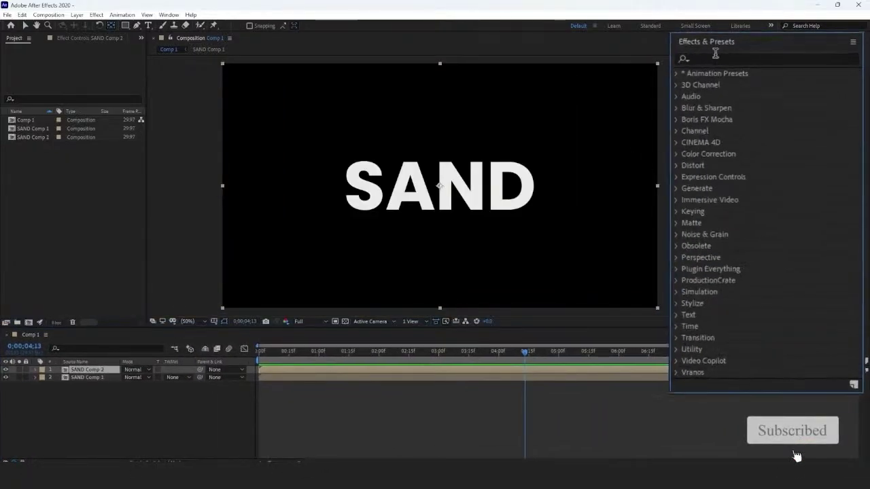
click(711, 60)
text(cc par)
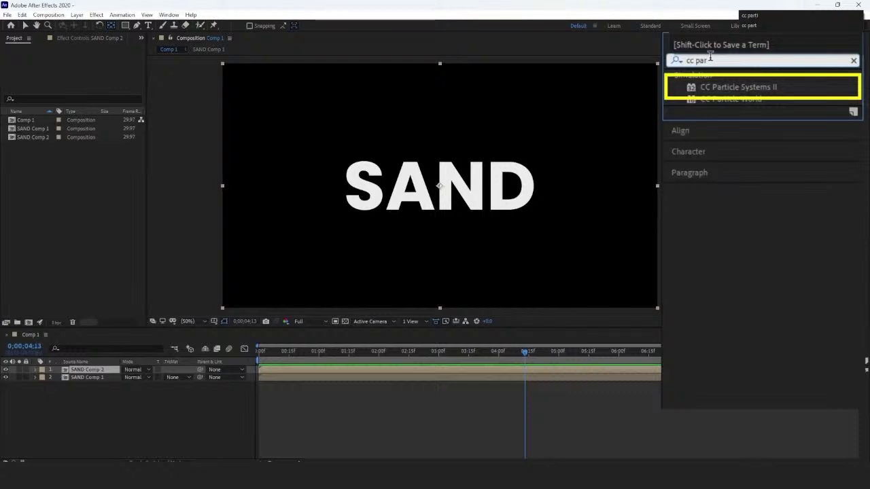
click(741, 88)
drag(747, 93, 108, 371)
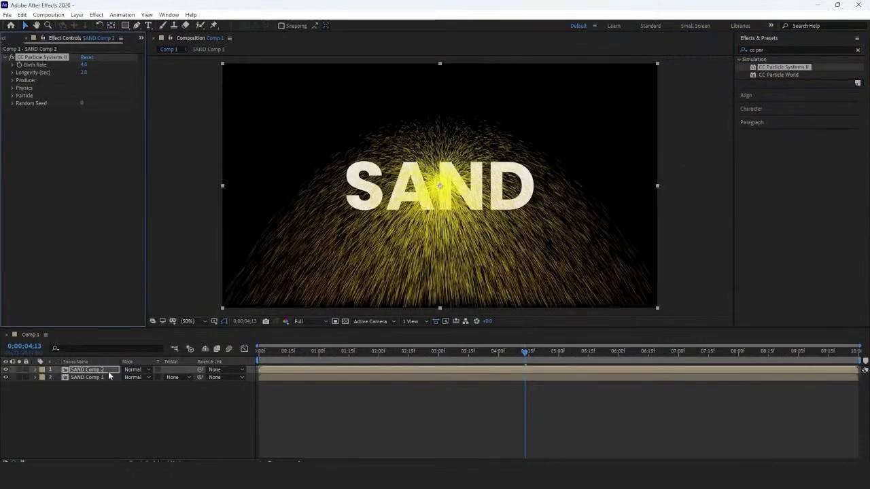
- In the particle effect's Physics settings, choose the Direction animation and set Velocity to 0.5
click(12, 87)
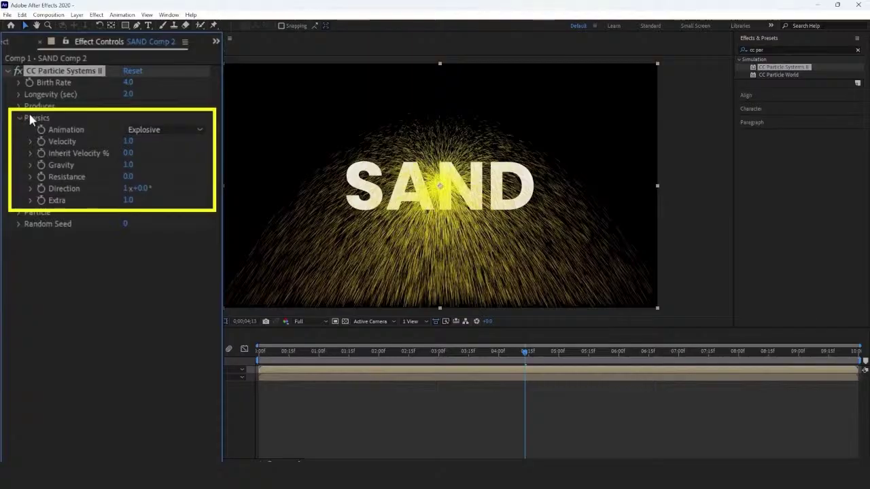
click(129, 130)
click(190, 243)
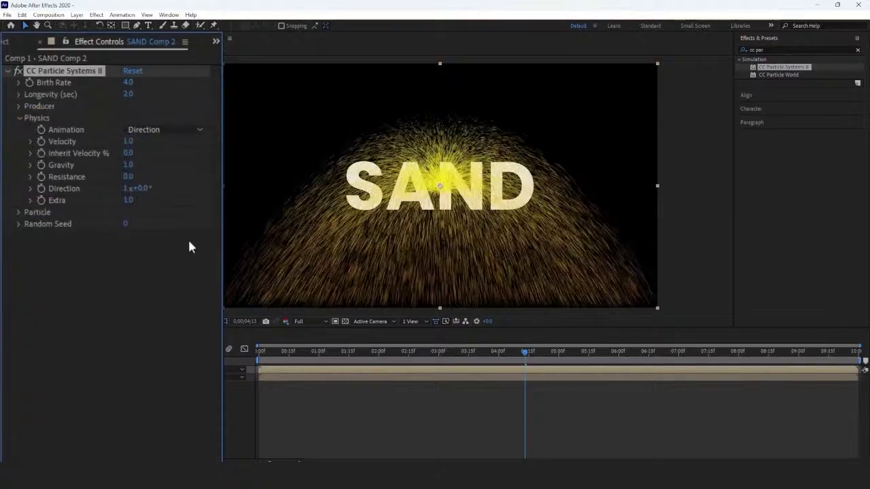
click(129, 142)
text(0.5)
key(Return)
- Set the particles' Physics Direction to 1x+90°, Extra to 0 and Gravity to -0.2
click(141, 188)
text(90)
key(Return)
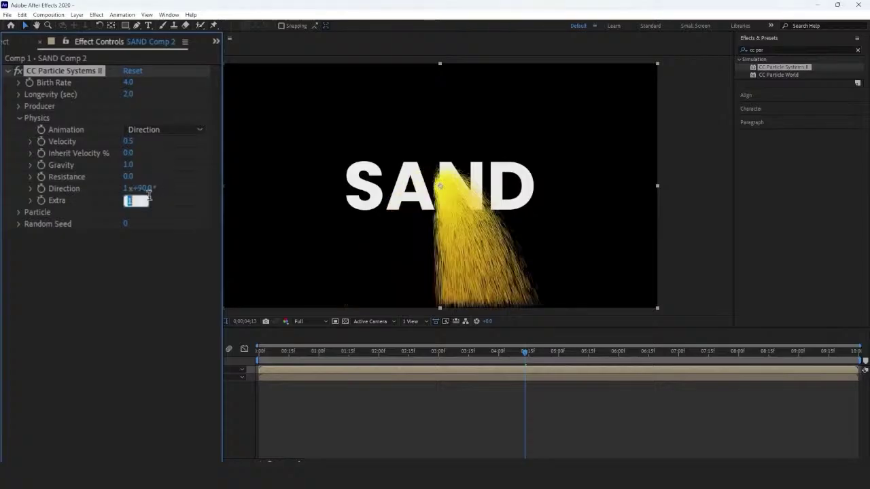
click(136, 167)
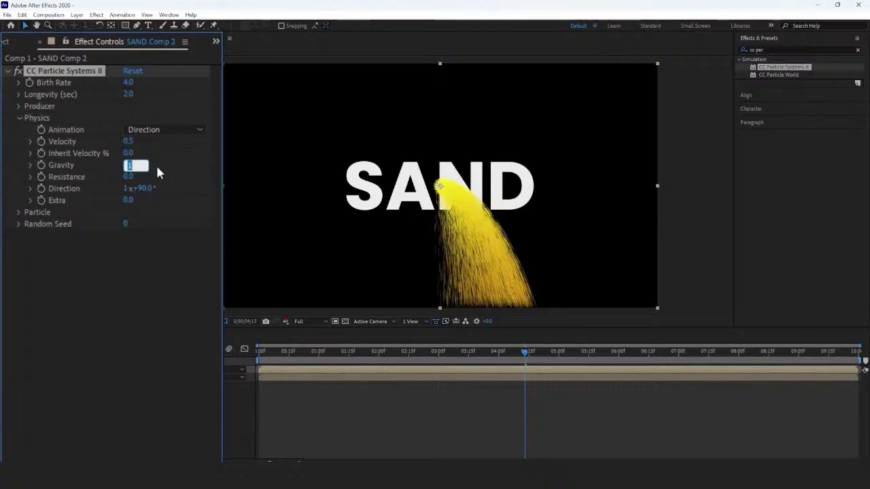
text(-0.2)
key(Return)
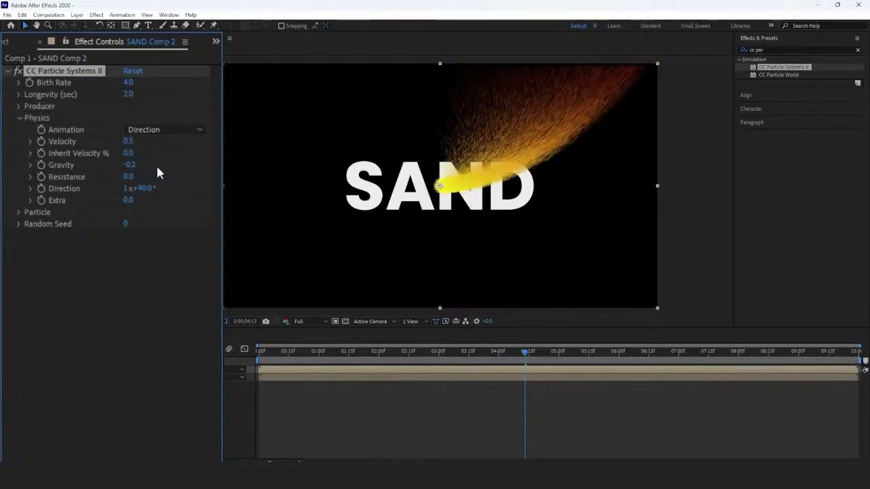
- Set the particle Producer's Radius X to 4 and Radius Y to 15
click(18, 106)
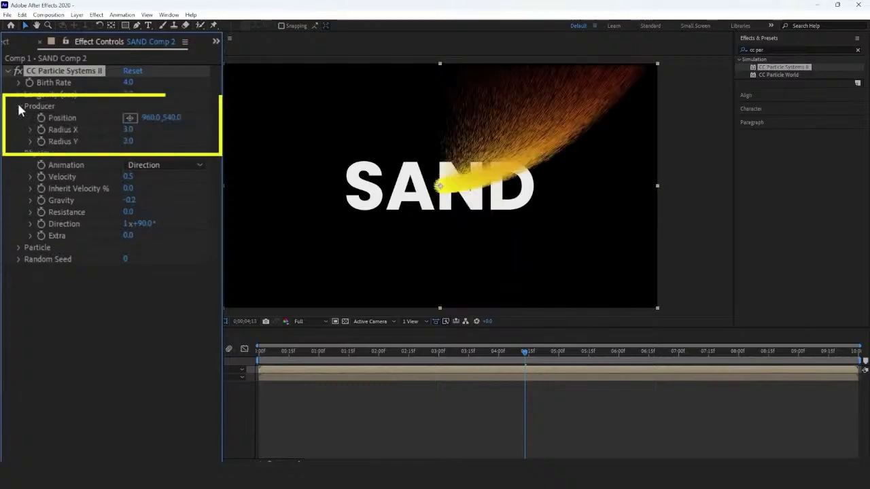
click(127, 129)
text(4)
key(Return)
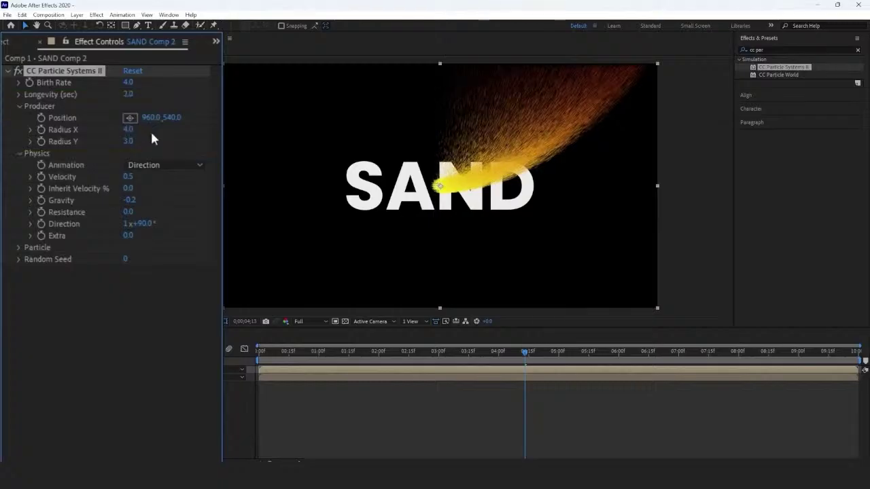
text(15)
key(Return)
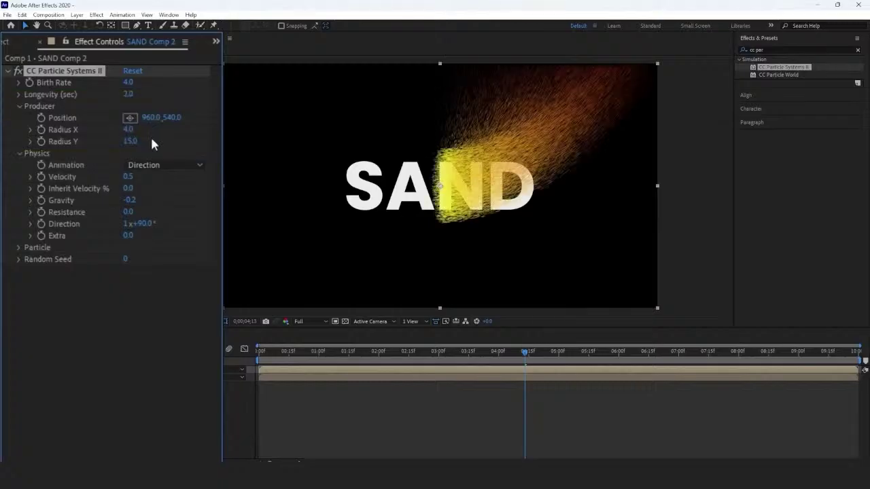
- Keyframe the particle Producer's horizontal Position from 1920 at 0 seconds to 0 at 4 seconds
drag(524, 352, 250, 355)
click(43, 125)
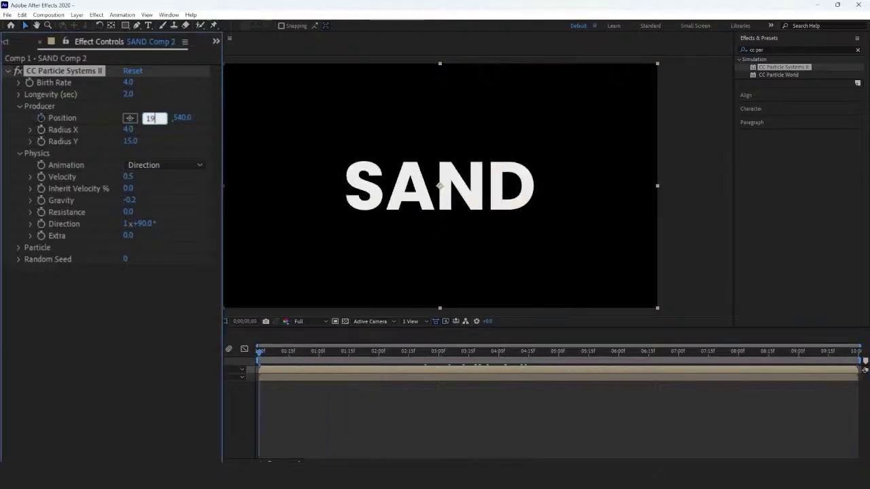
drag(260, 356, 498, 362)
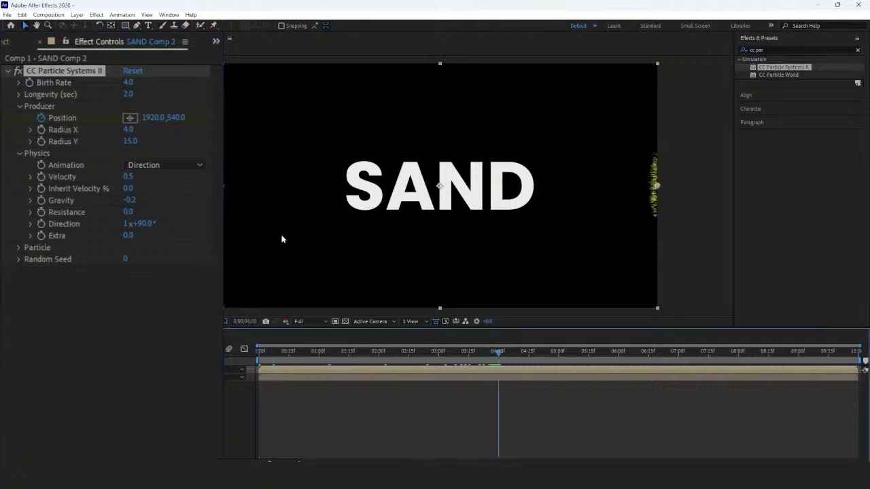
click(157, 118)
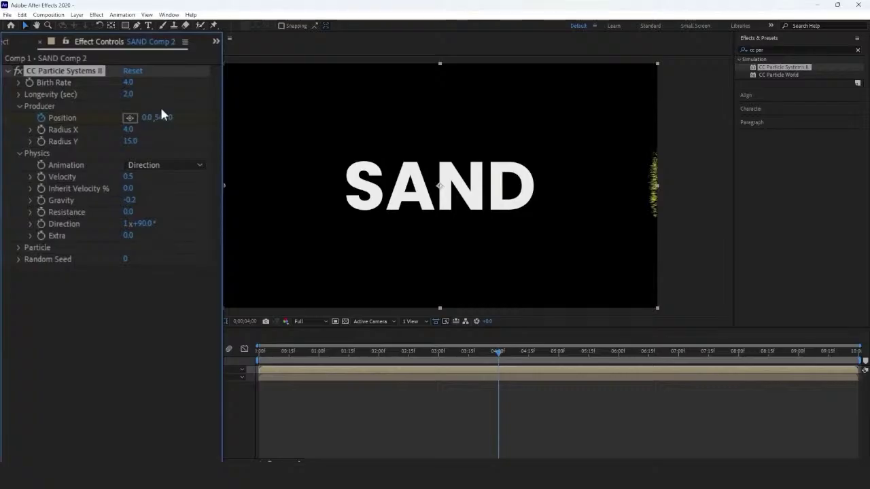
- Set the particles' Birth Color to FFFFFF and Death Color to 000000, with Source Alpha Inherit enabled
click(16, 249)
click(128, 354)
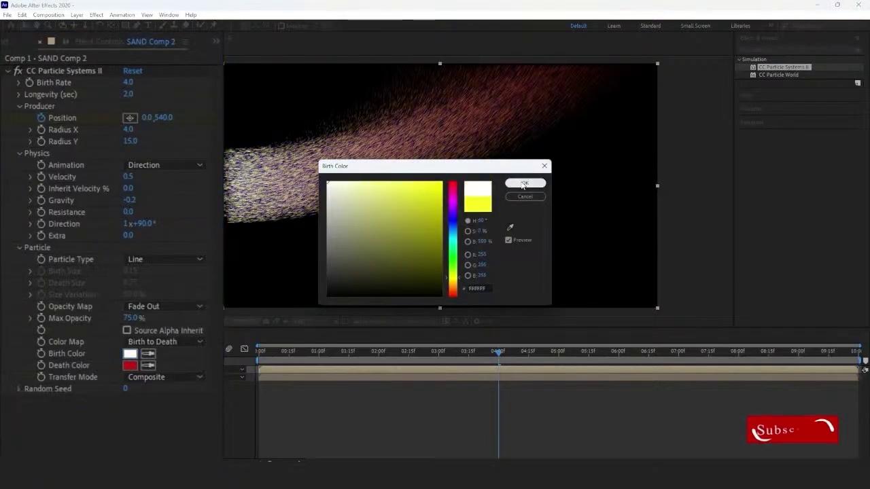
click(131, 366)
text(000000)
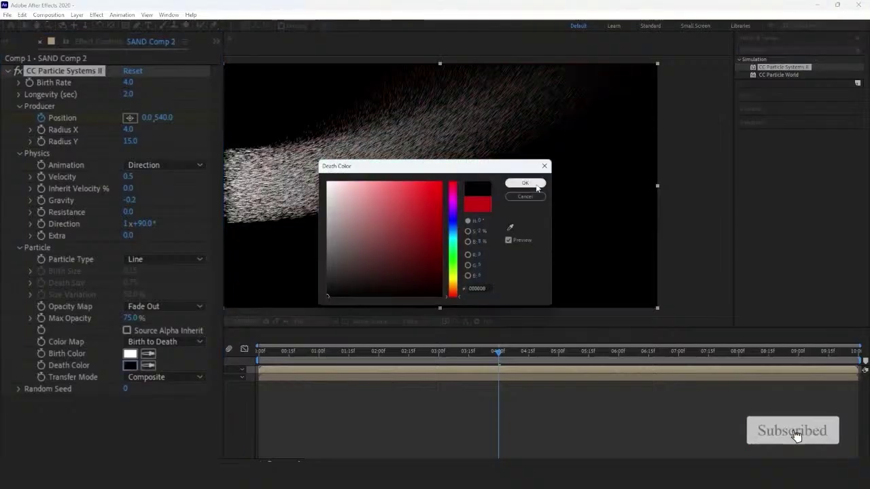
click(521, 185)
click(126, 331)
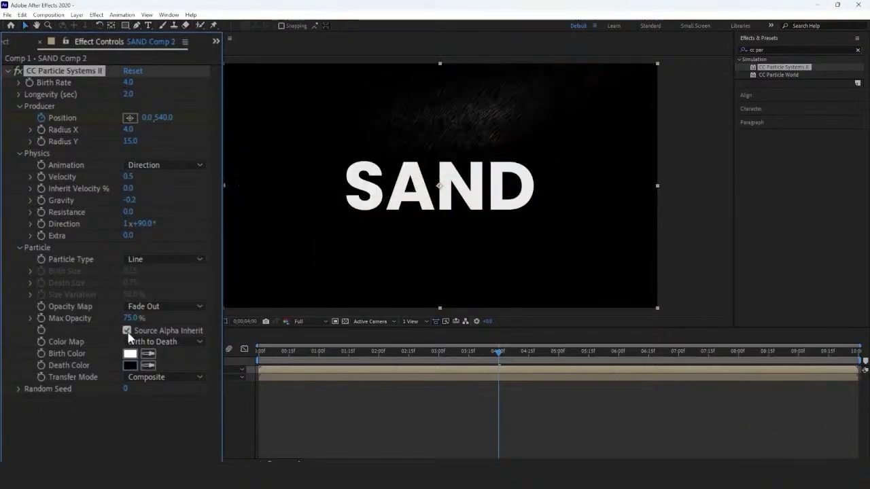
- Create a white solid layer and place it between SAND Comp 2 and SAND Comp 1
right_click(140, 372)
mouse_move(275, 243)
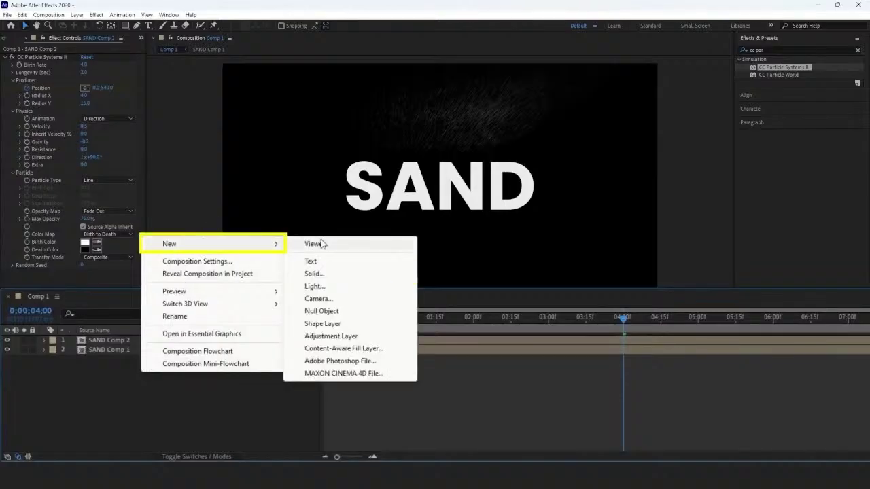
click(317, 274)
click(463, 291)
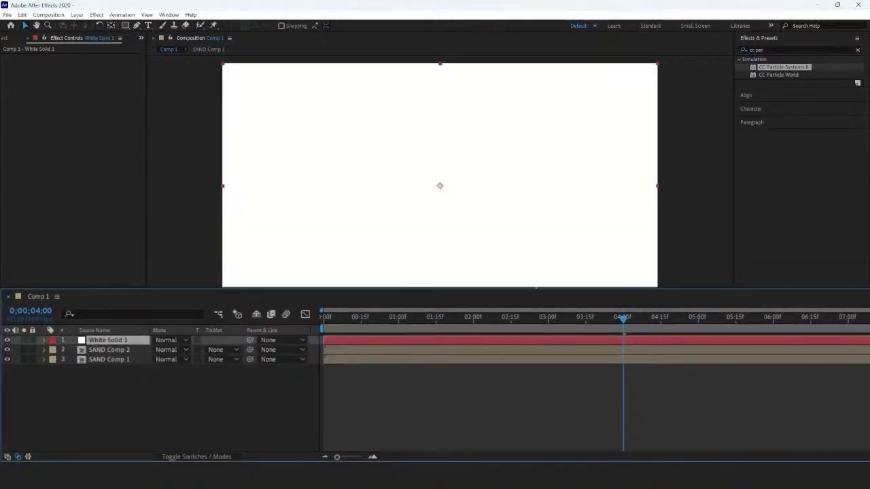
mouse_move(107, 339)
mouse_down()
mouse_move(111, 359)
mouse_move(108, 350)
mouse_up()
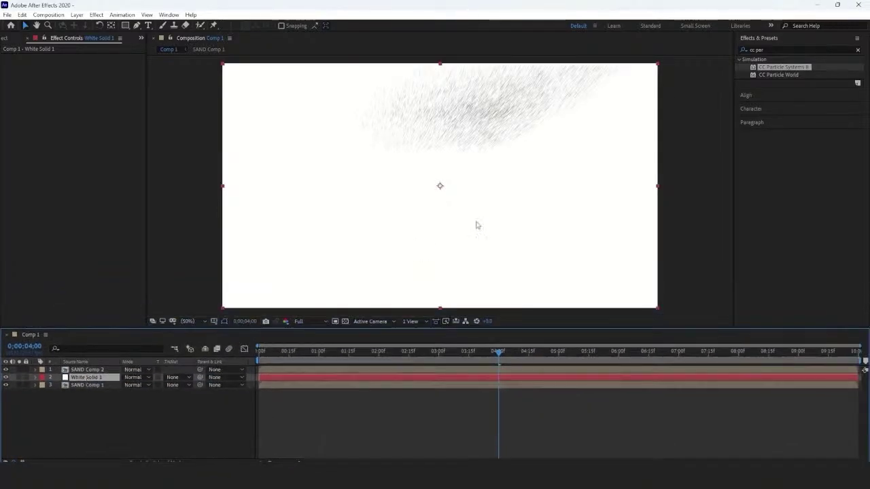
- Find the Linear Wipe effect, apply it to the white solid, and set its Wipe Angle to -90°
click(766, 51)
text(linear)
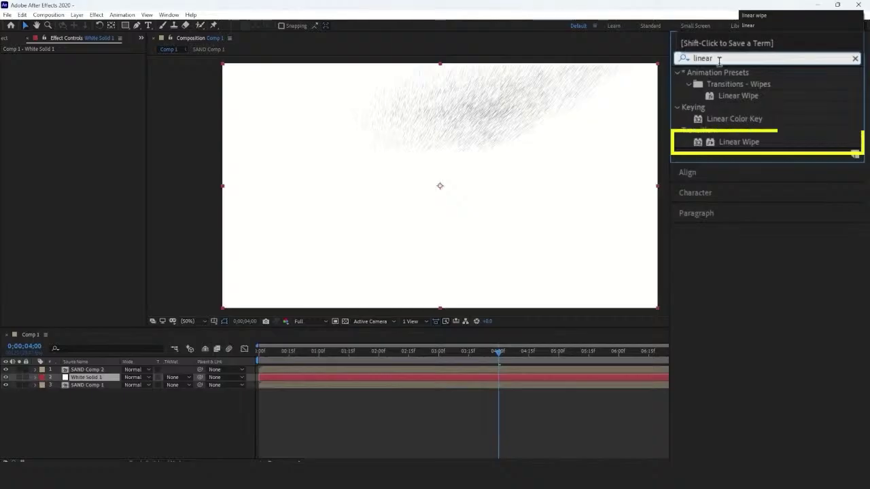
click(740, 143)
drag(740, 143, 97, 378)
click(102, 77)
text(-90.0)
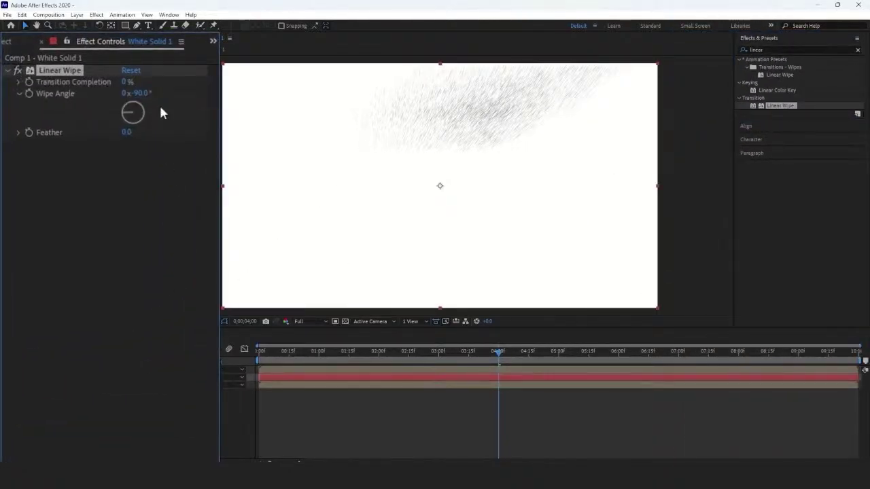
- Keyframe the wipe's Transition Completion from 0% at 0 seconds to 100% at 4 seconds, matching the particle Position keyframes
drag(497, 350, 318, 353)
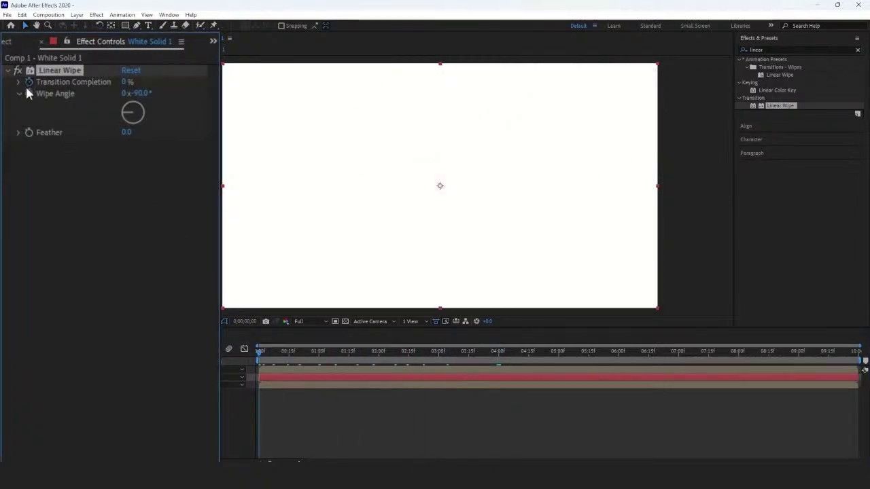
key(u)
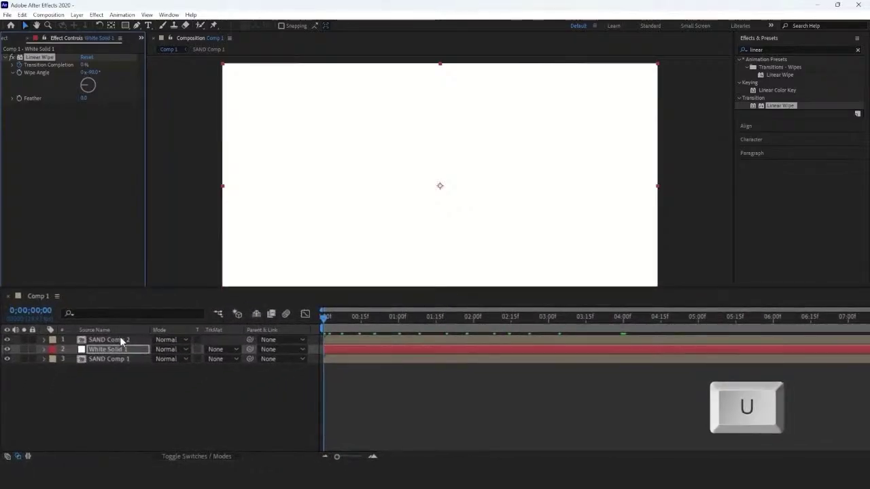
click(98, 369)
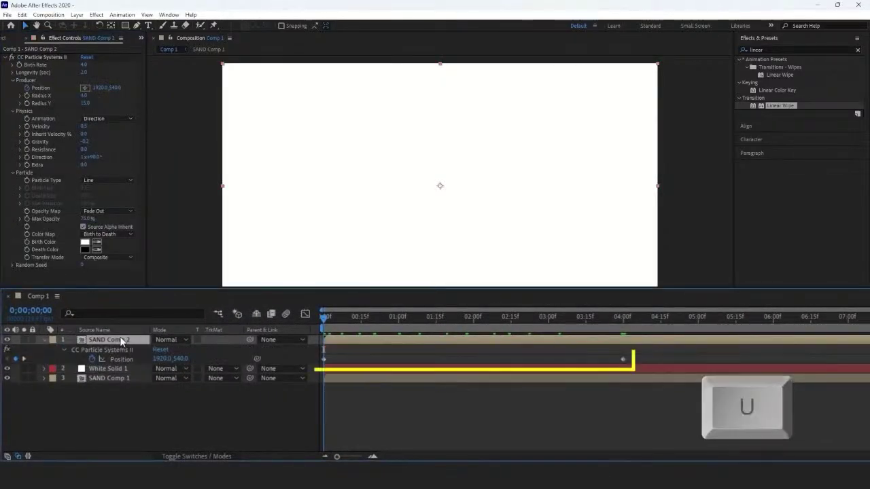
drag(325, 317, 625, 327)
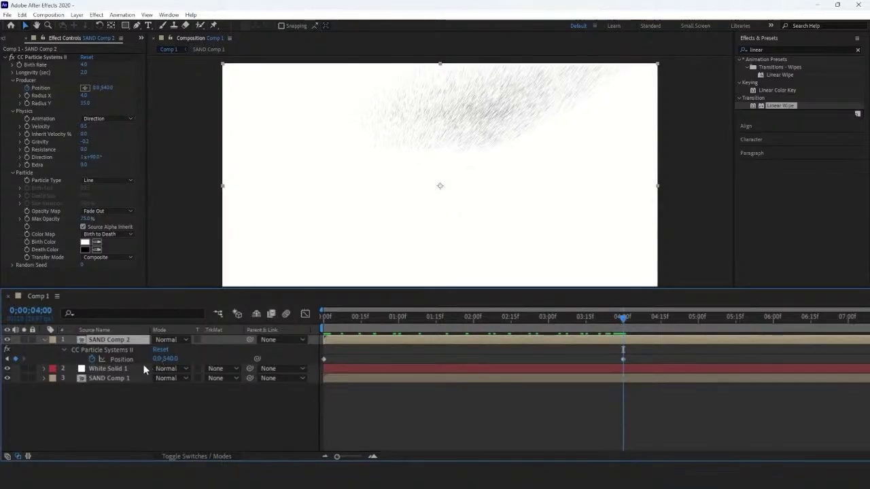
click(144, 369)
click(127, 81)
text(100)
key(Return)
- Set the Linear Wipe's Feather on the white solid to 30
click(127, 132)
text(30)
key(Return)
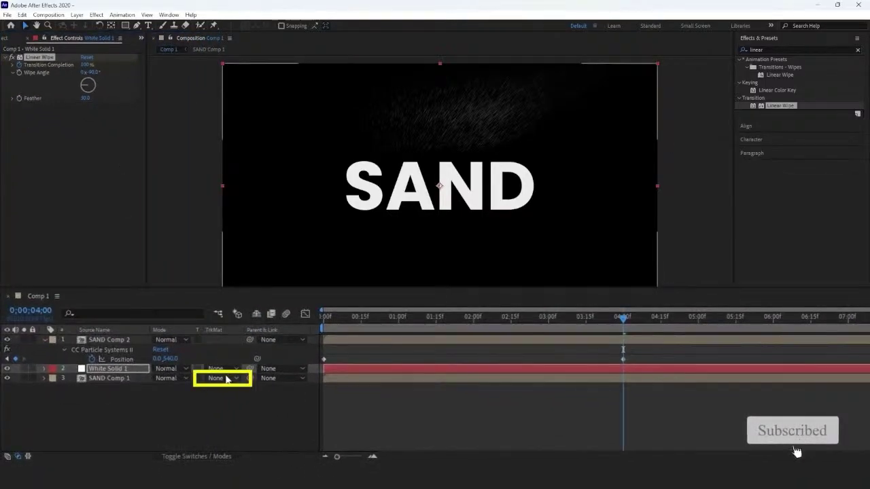
- Set SAND Comp 1's track matte to Luma Matte "White Solid 1"
click(184, 401)
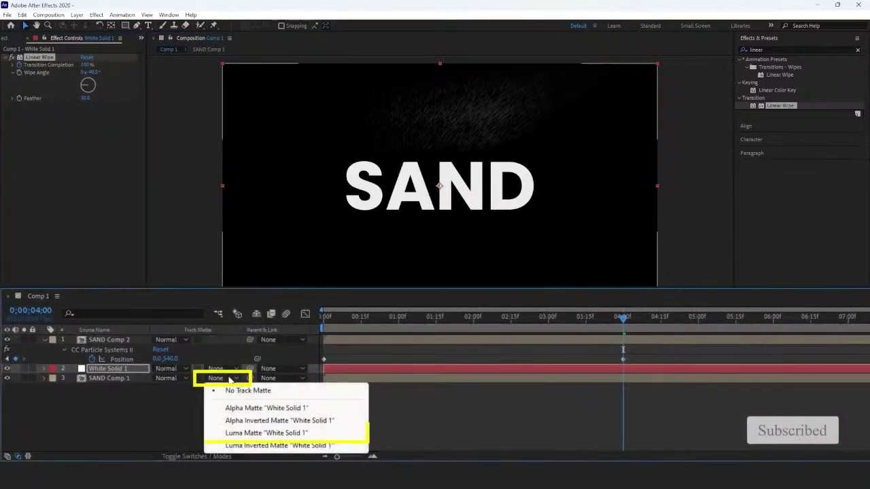
click(250, 433)
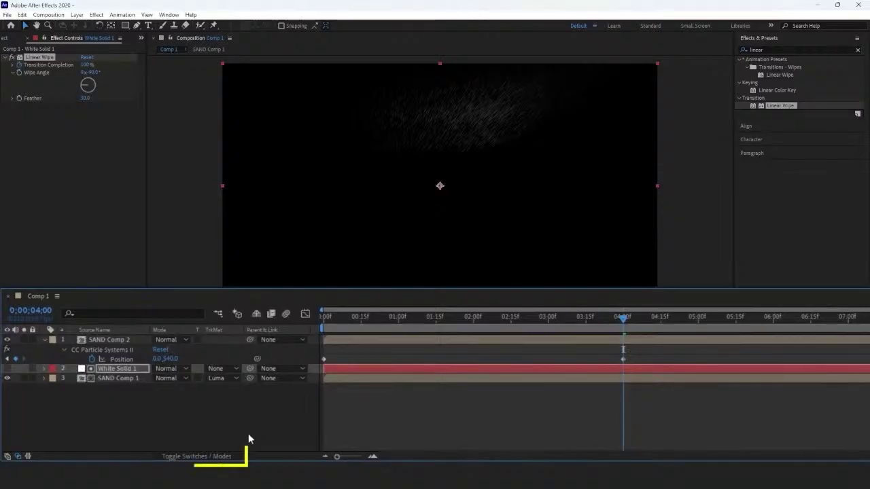
click(225, 457)
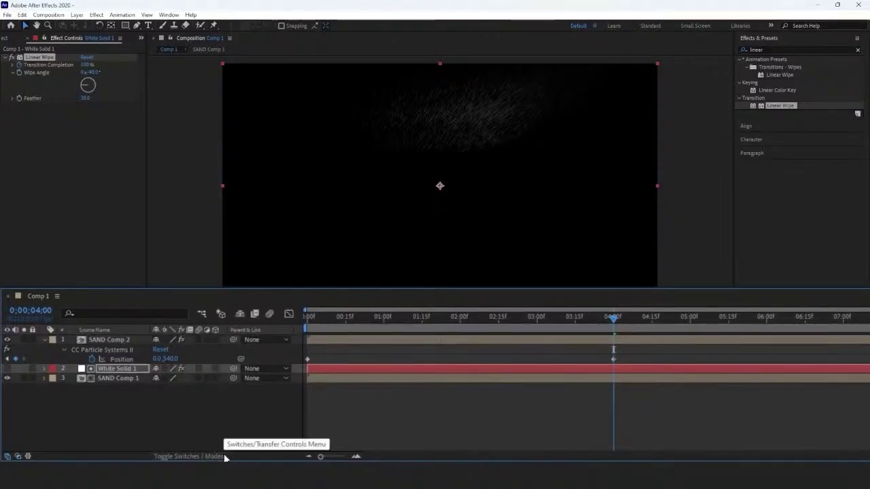
click(224, 456)
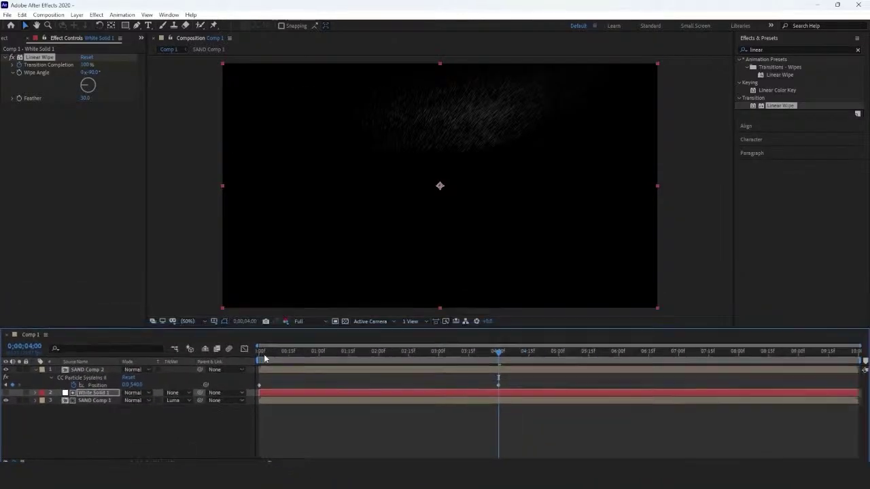